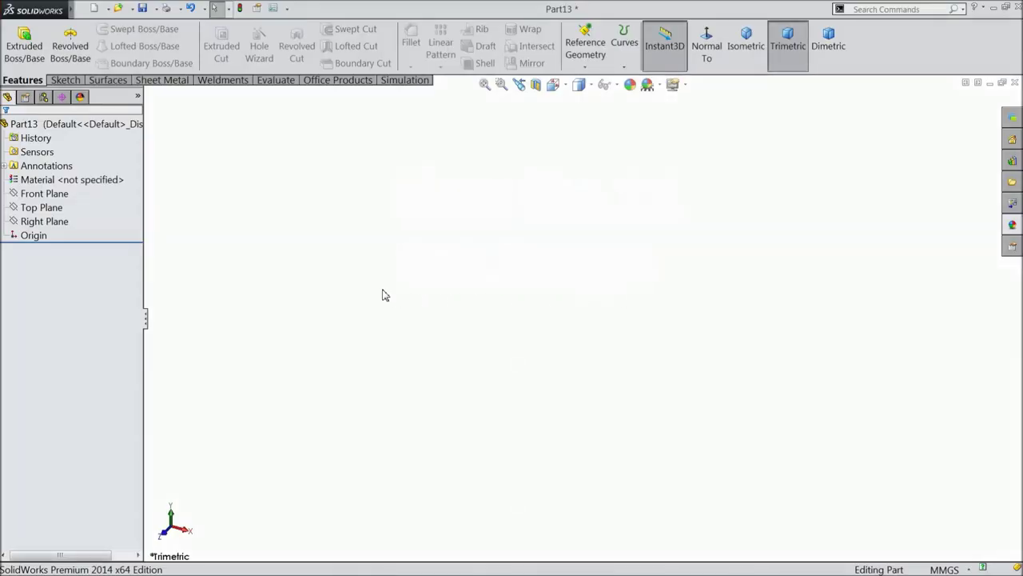
- Change the document units from MMGS to IPS and open a new sketch on the Front Plane
click(47, 194)
click(60, 180)
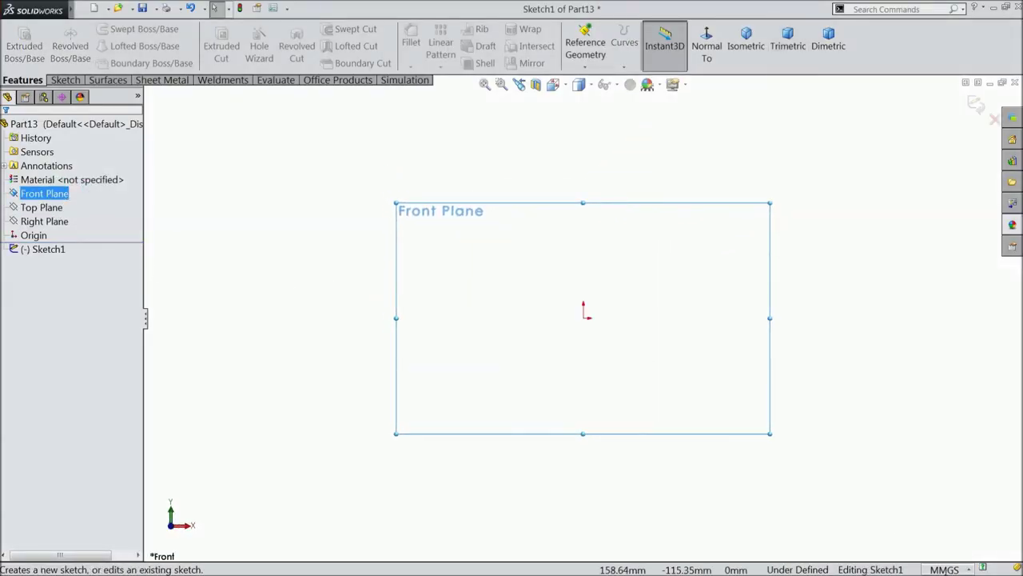
click(945, 569)
click(903, 530)
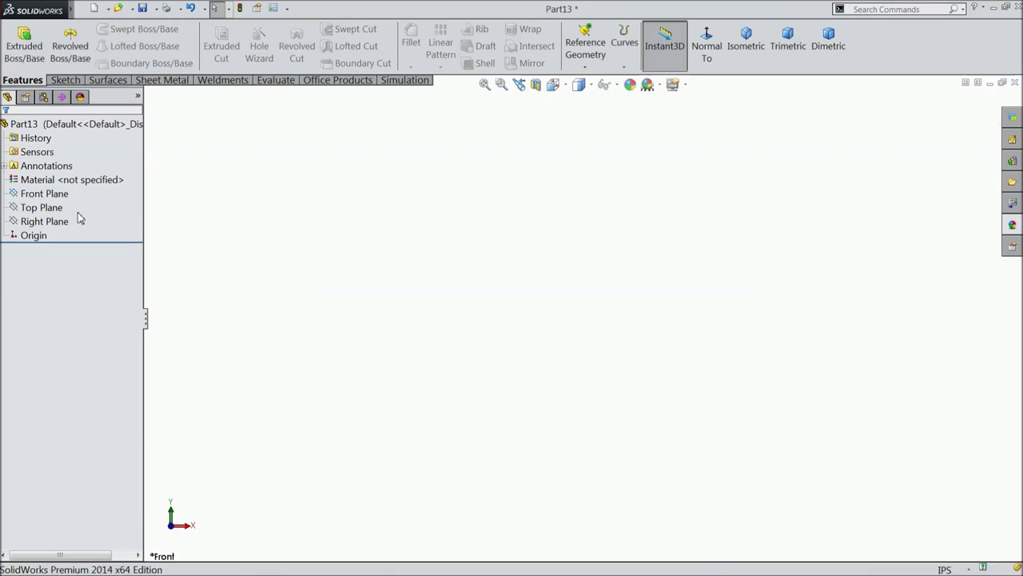
click(45, 194)
click(60, 180)
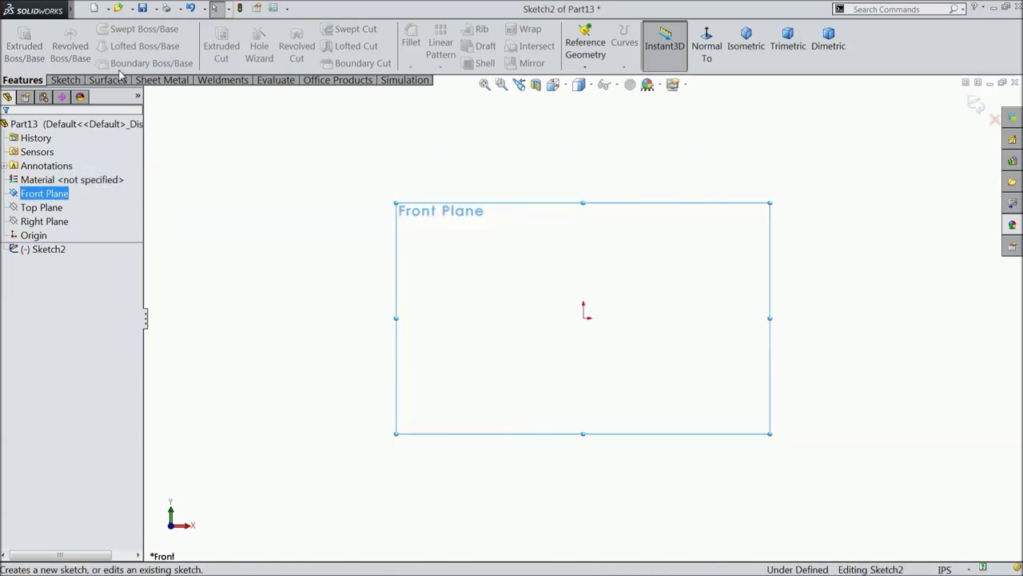
click(63, 81)
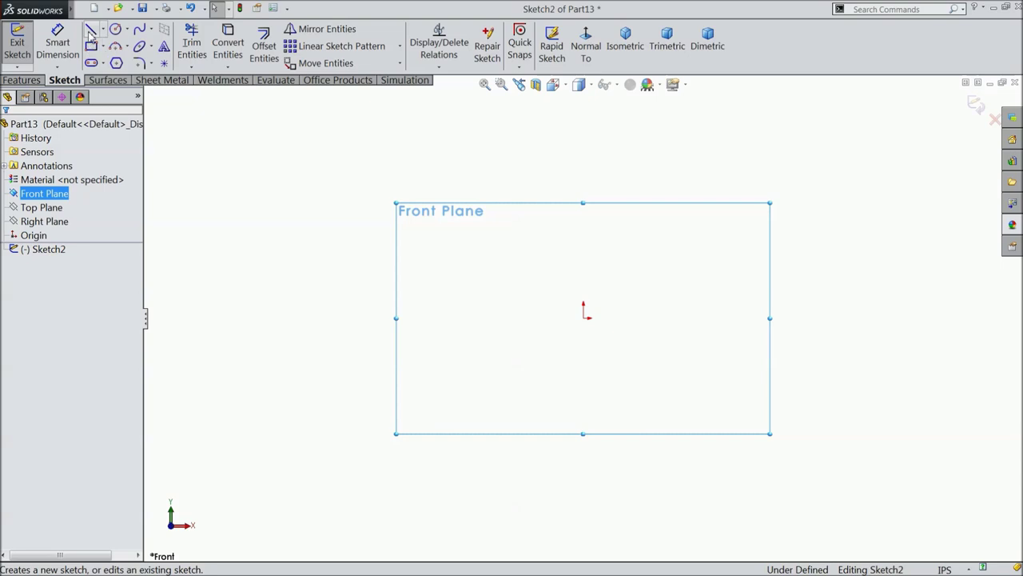
- Draw the stepped line outline from above the origin down, across, up, and in to a narrower edge
click(91, 29)
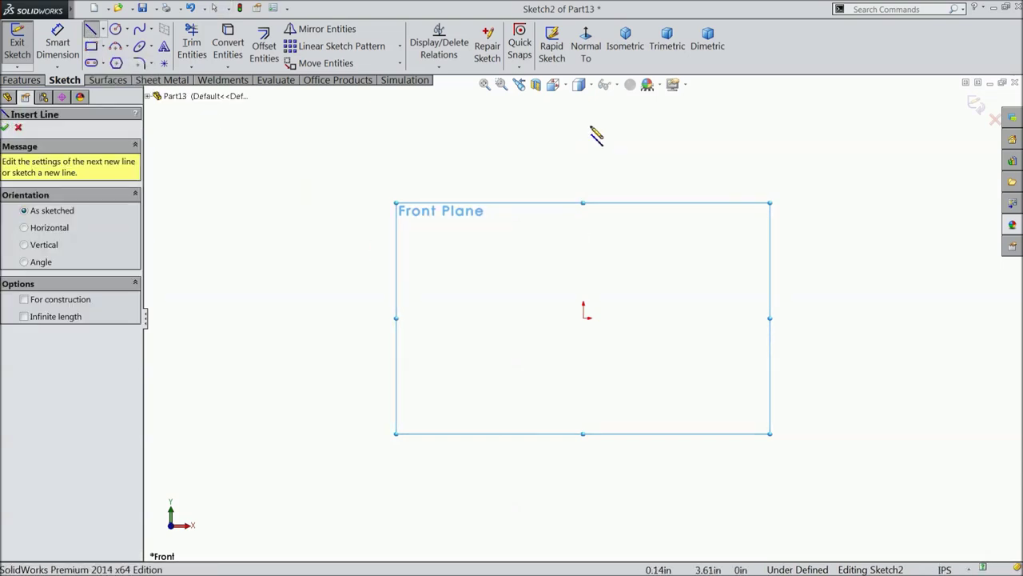
click(583, 111)
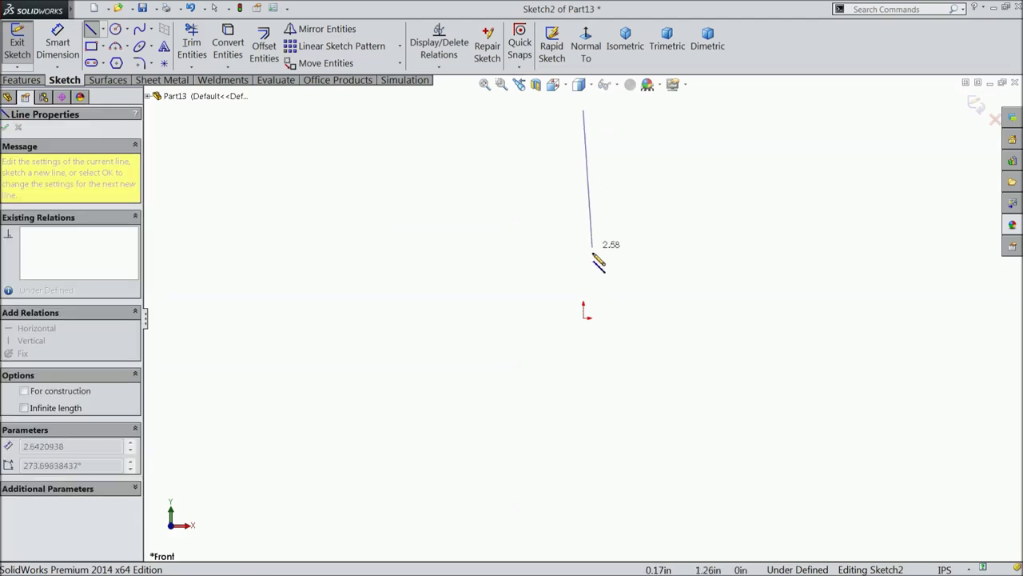
click(584, 318)
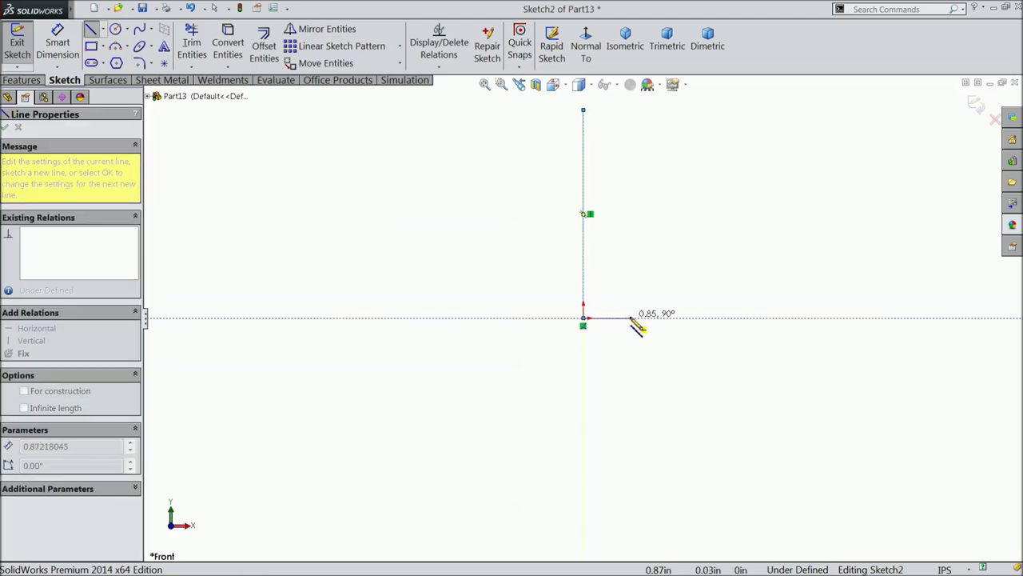
click(631, 318)
click(632, 201)
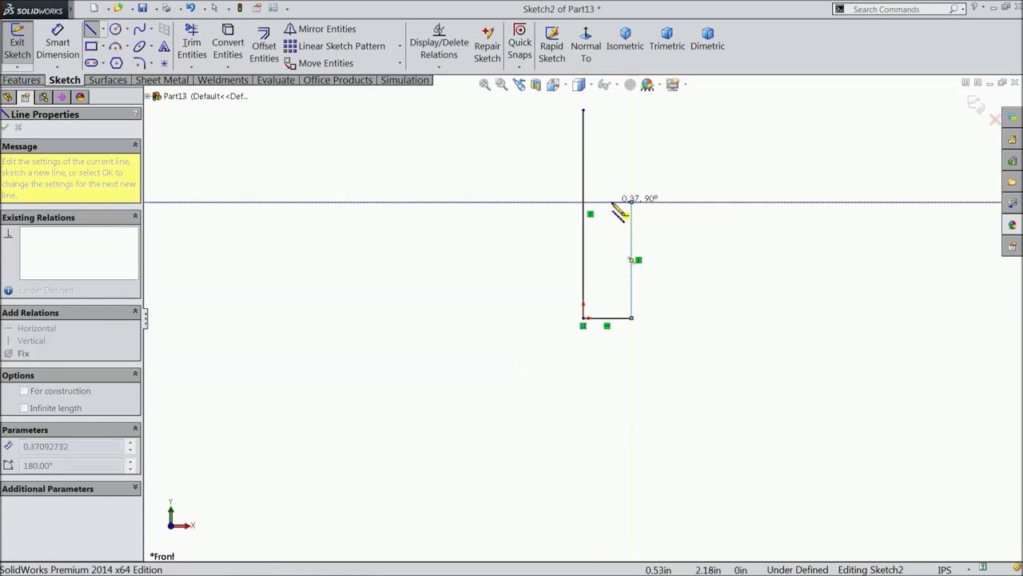
click(611, 201)
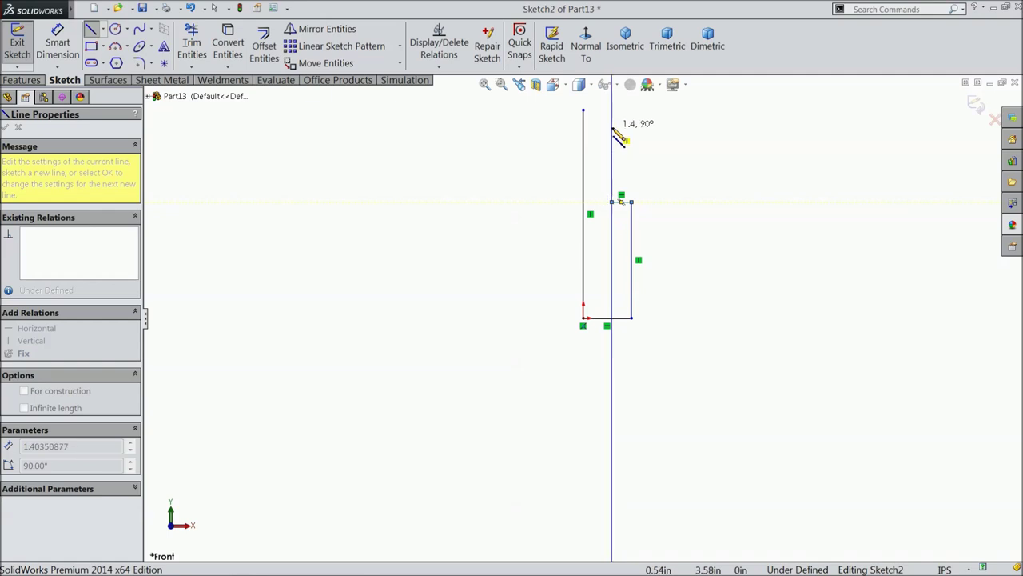
scroll(611, 136, down, 6)
click(602, 209)
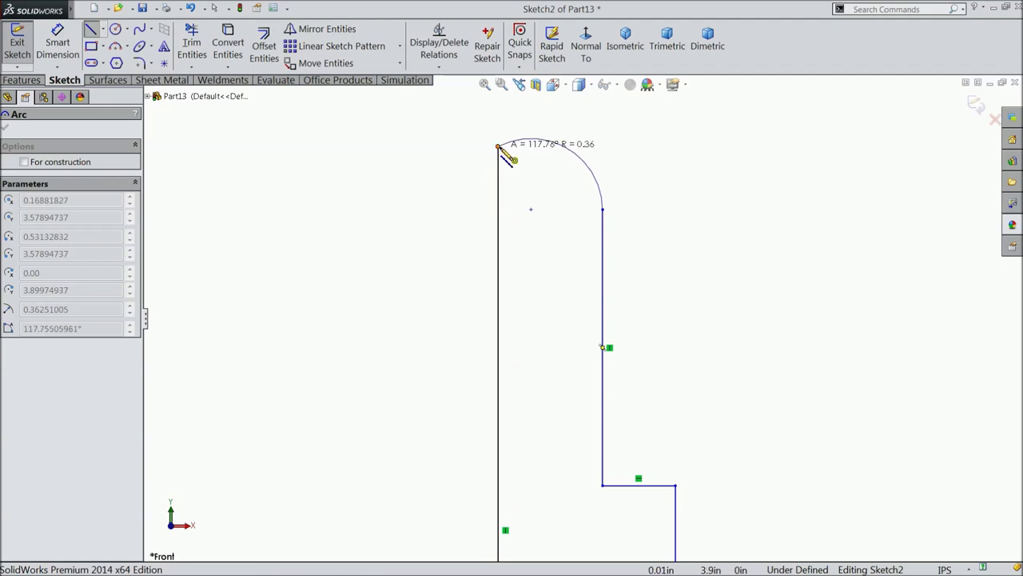
- Close the profile with an arc to the left line's top, making its centre coincident with that line
click(498, 147)
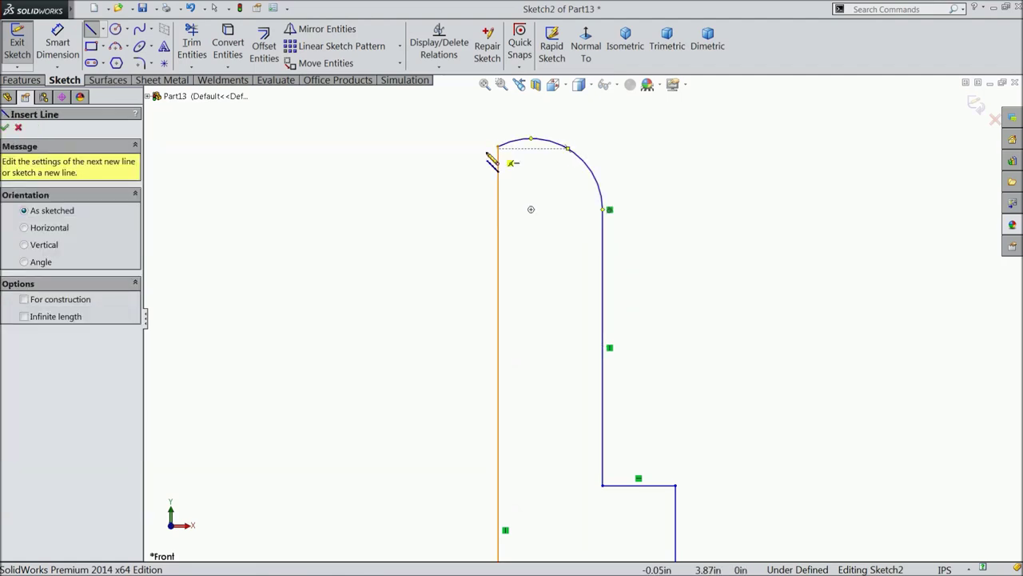
right_click(503, 156)
click(494, 165)
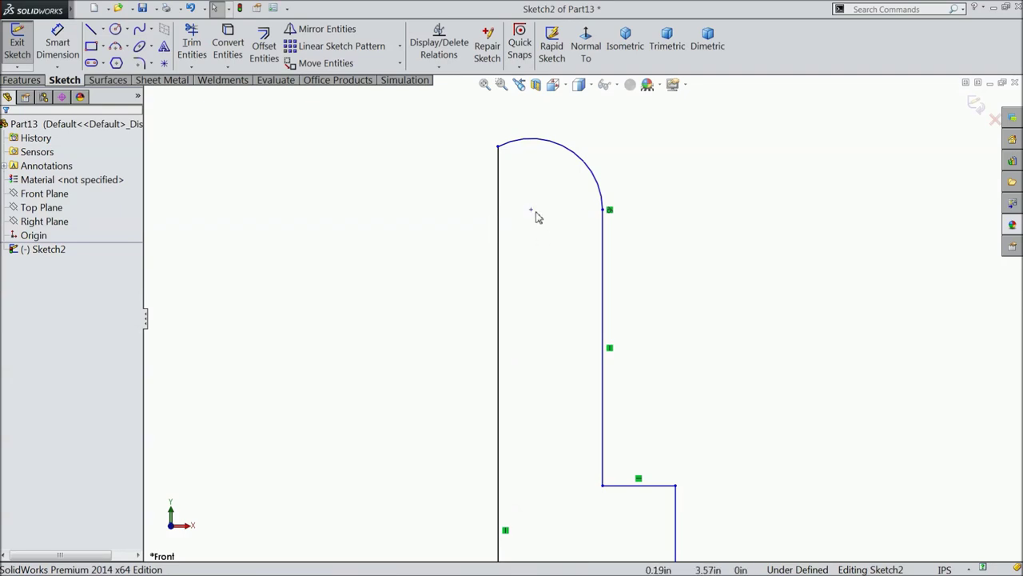
click(531, 210)
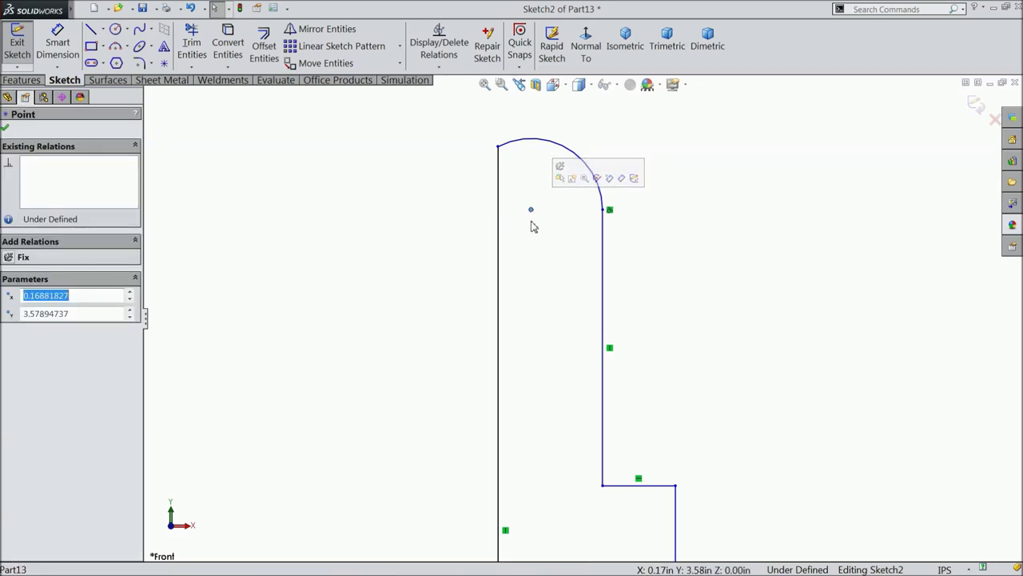
ctrl+click(499, 228)
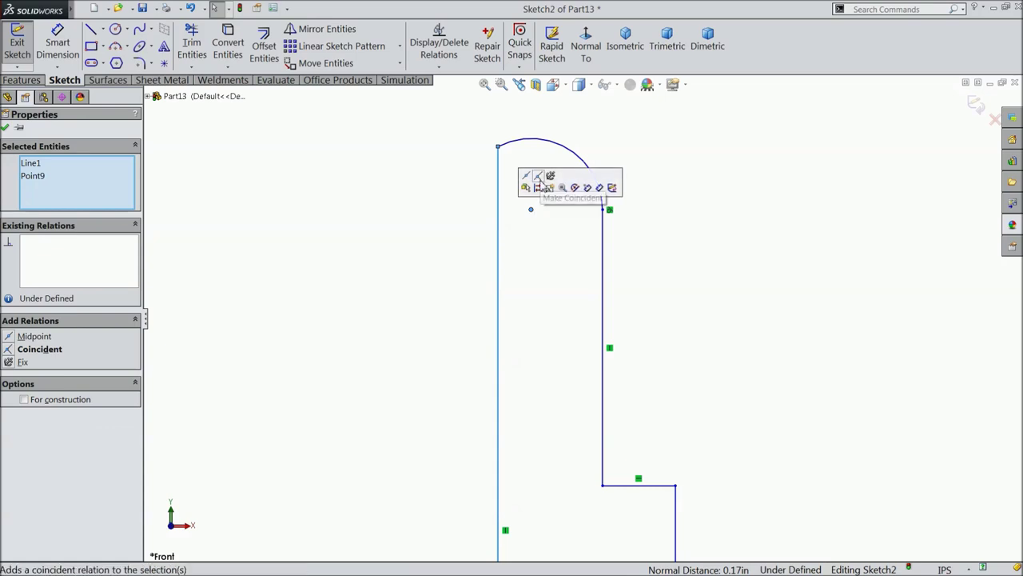
click(539, 185)
scroll(576, 285, up, 5)
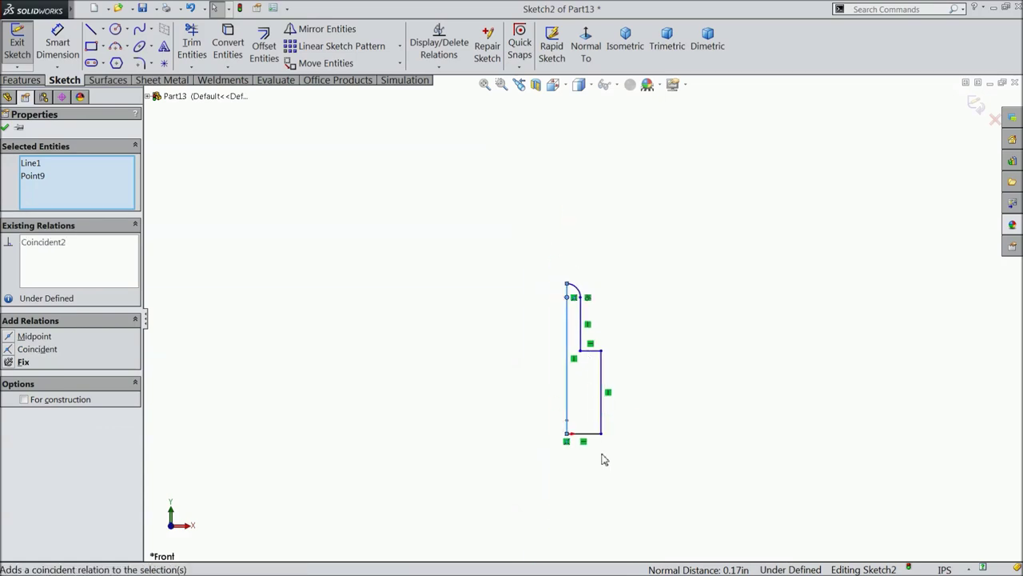
scroll(603, 457, down, 2)
key(Escape)
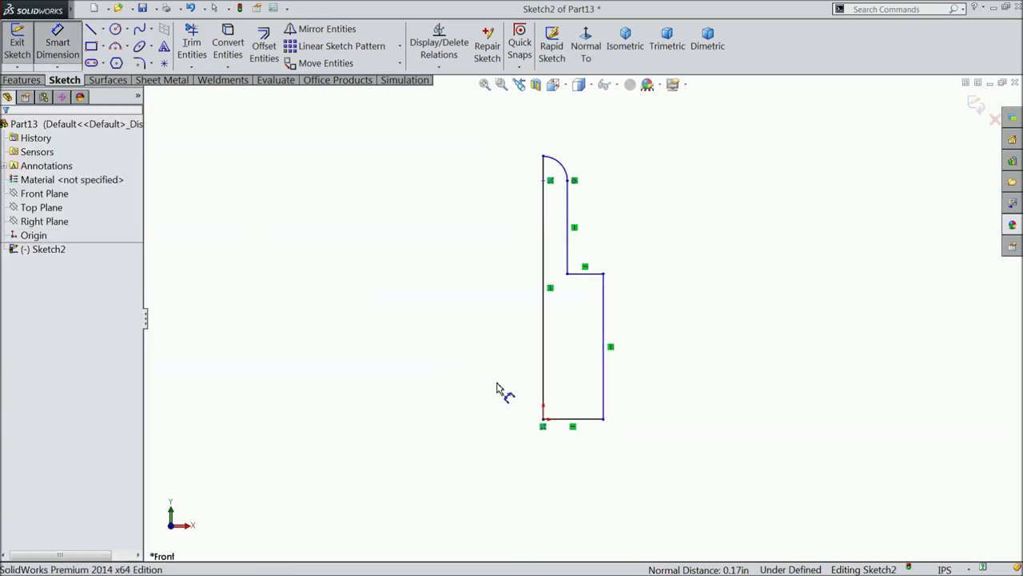
- Dimension the overall left-line height to 0.75 in and the lower step height to 0.375 in
click(545, 319)
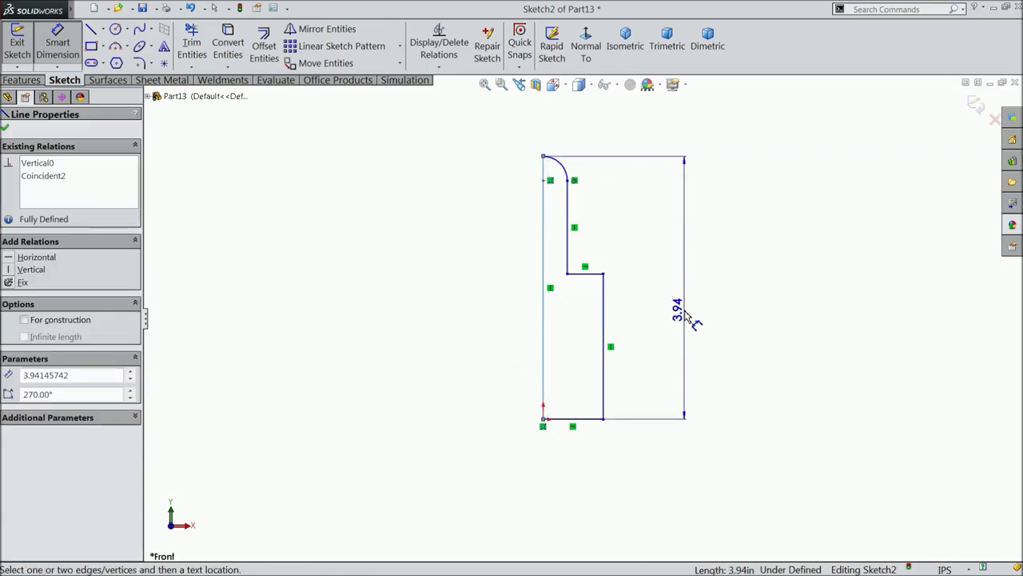
click(686, 314)
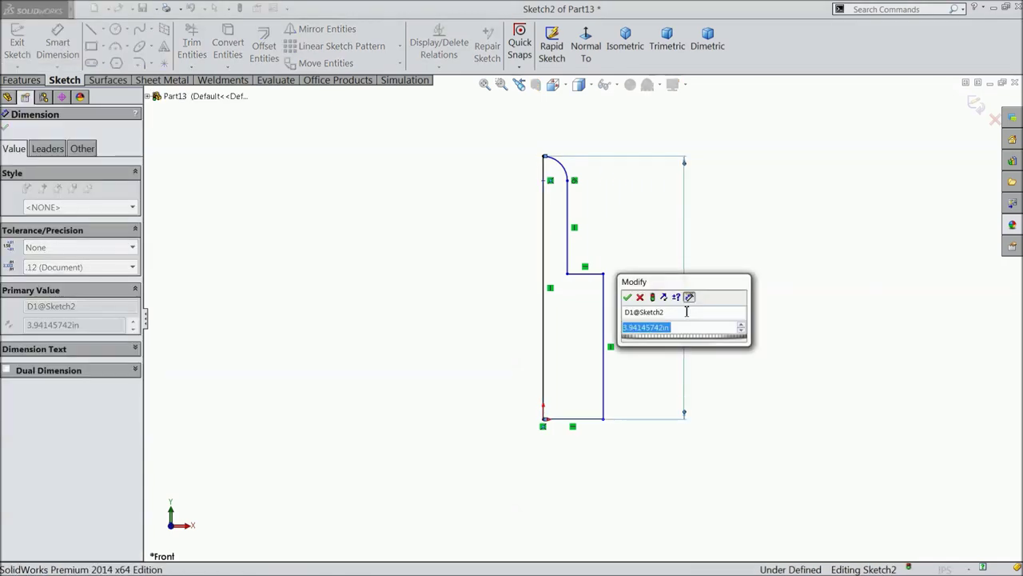
text(0.75)
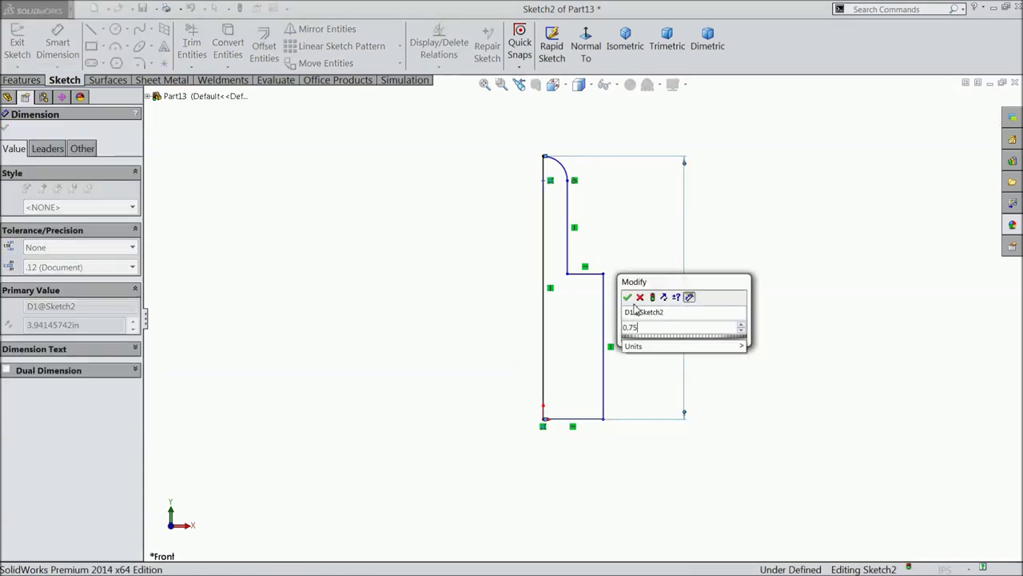
click(628, 297)
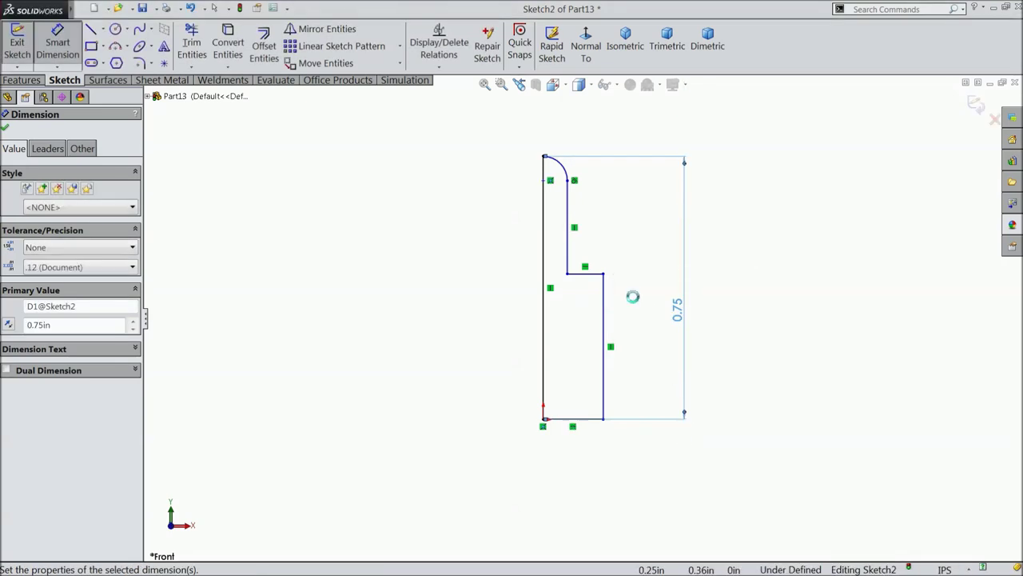
click(605, 345)
click(639, 348)
text(0.375)
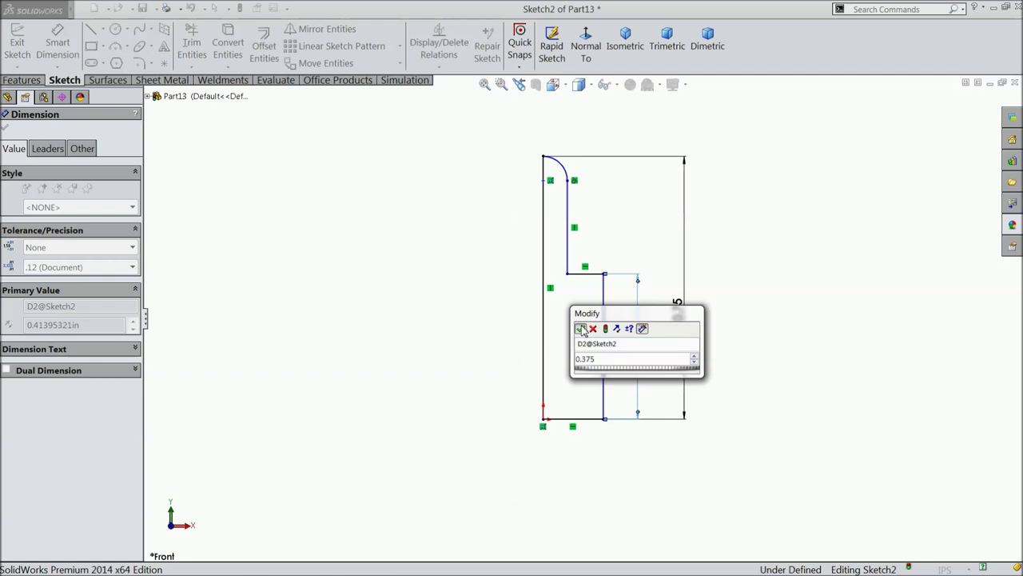
click(580, 328)
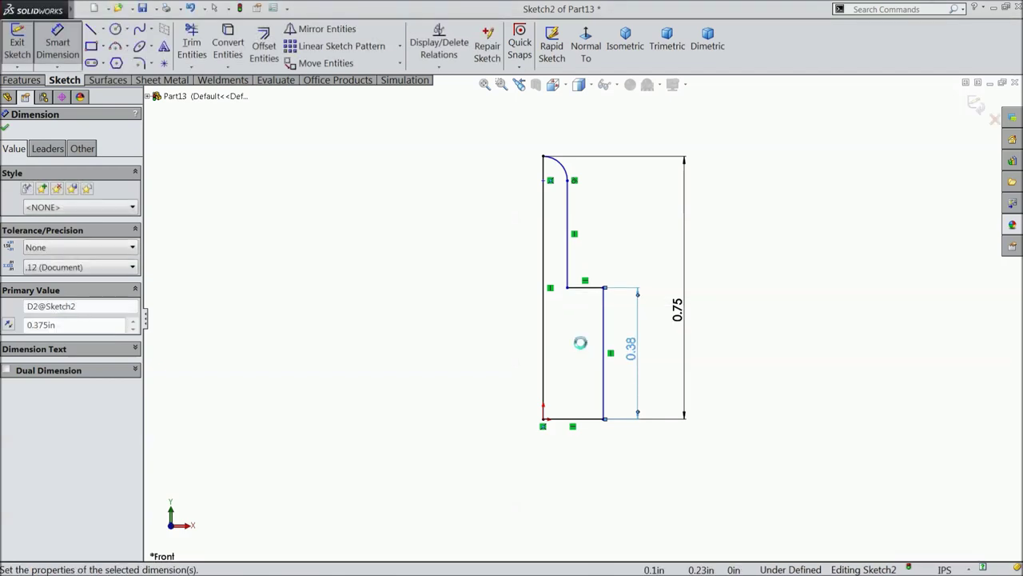
- Dimension the bottom width to 0.216/2 and the arc end's horizontal offset to 0.142/2
click(582, 419)
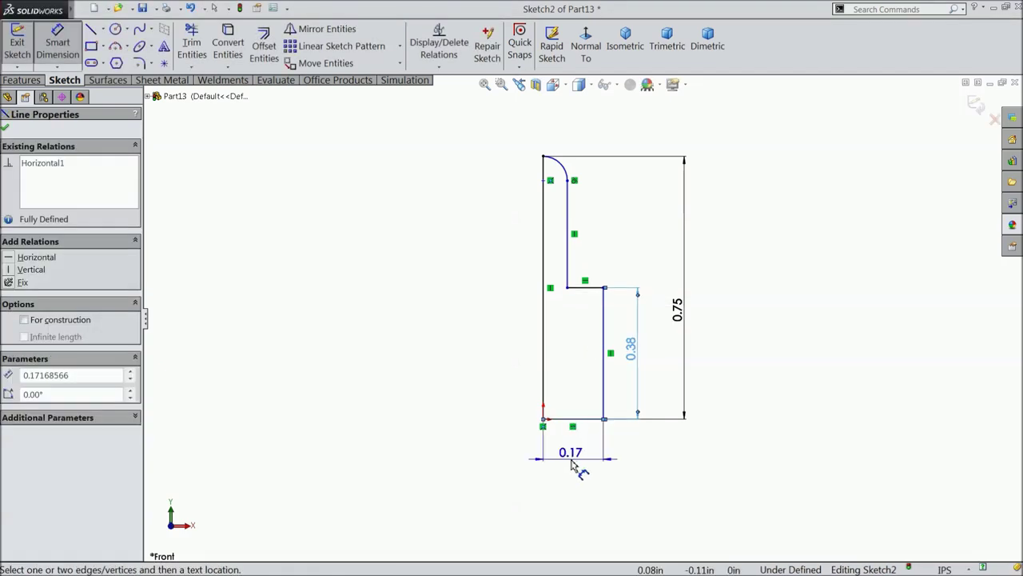
click(583, 468)
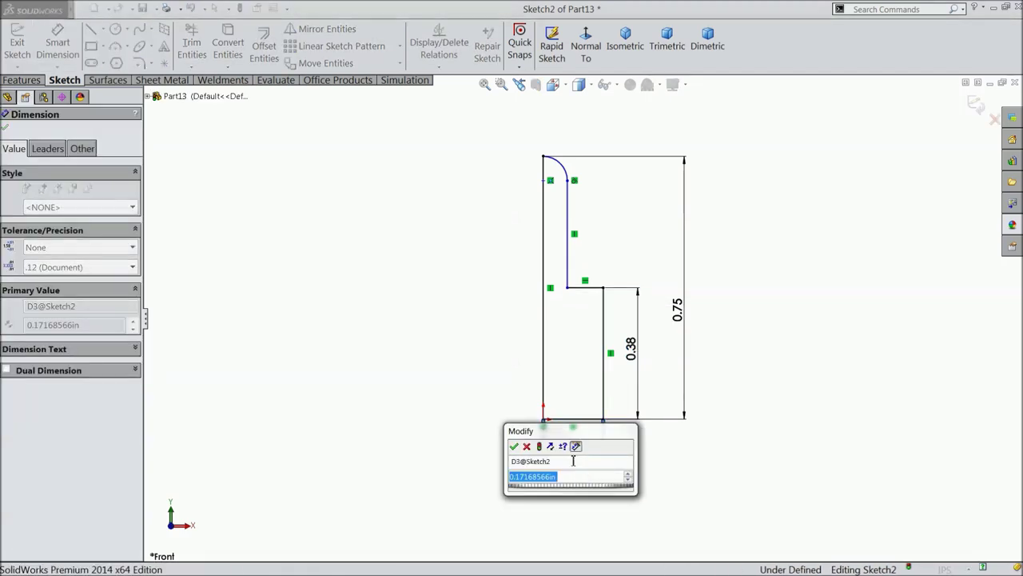
text(0.216)
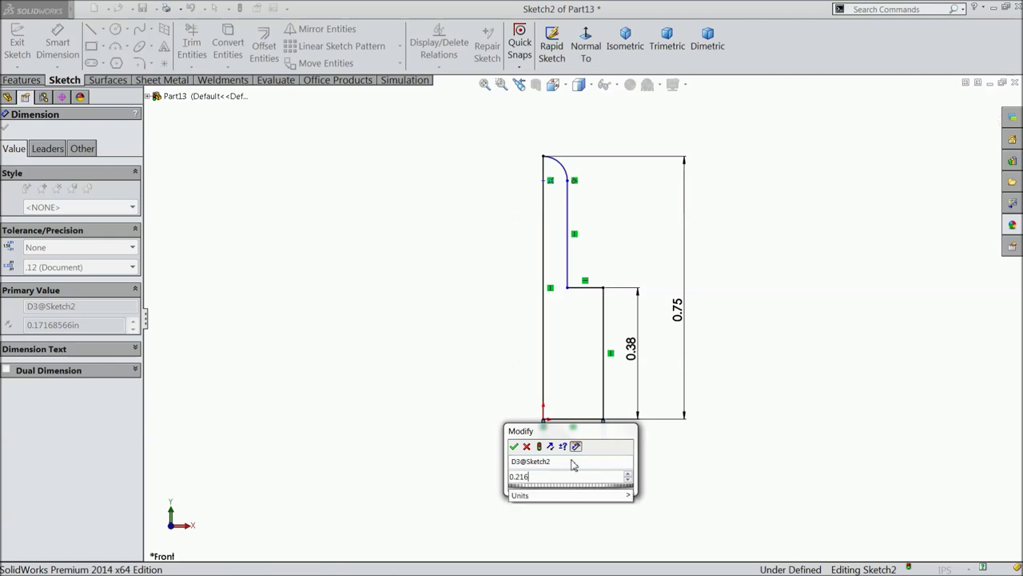
text(/2)
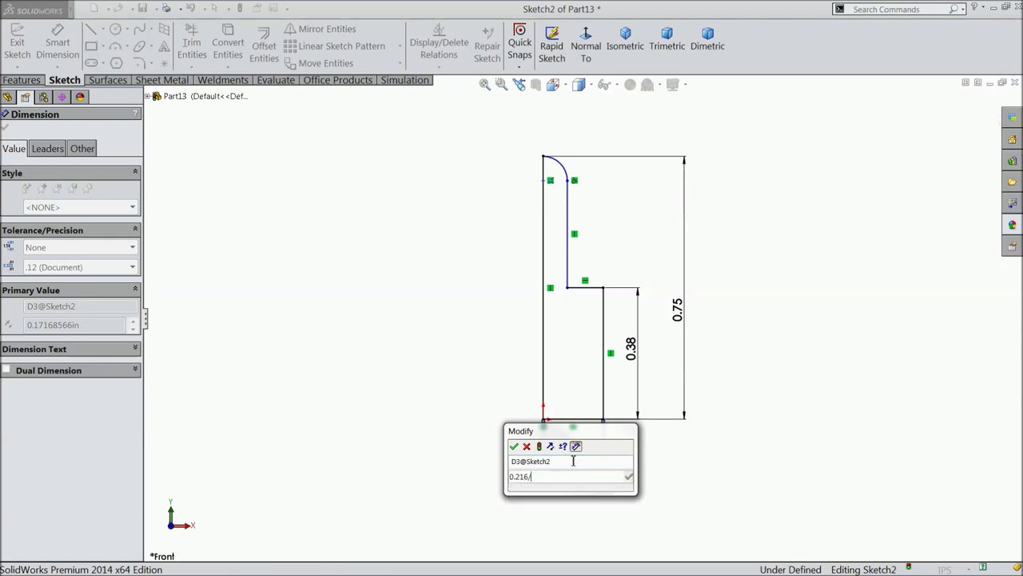
click(514, 446)
scroll(569, 210, down, 3)
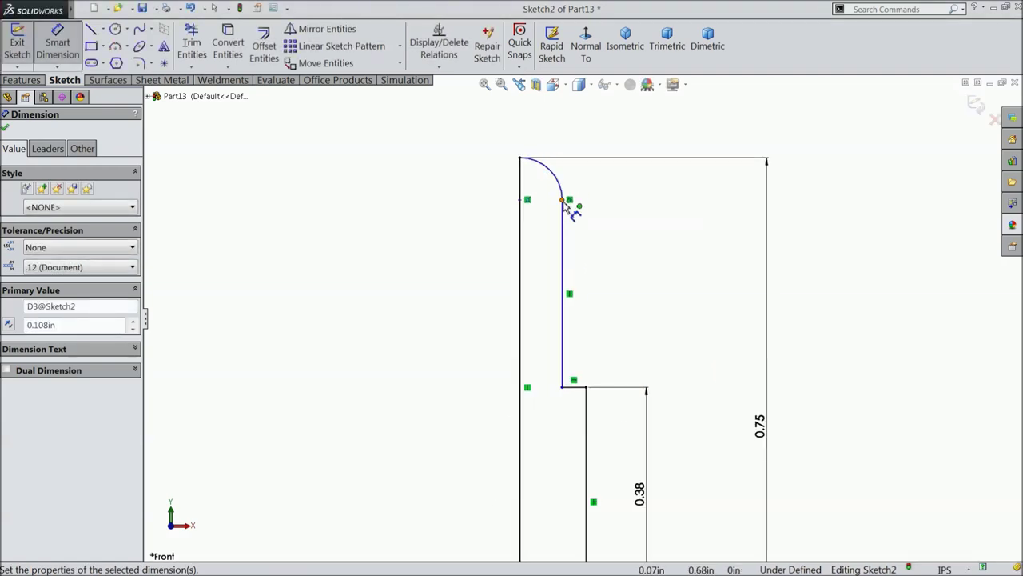
click(563, 200)
click(520, 220)
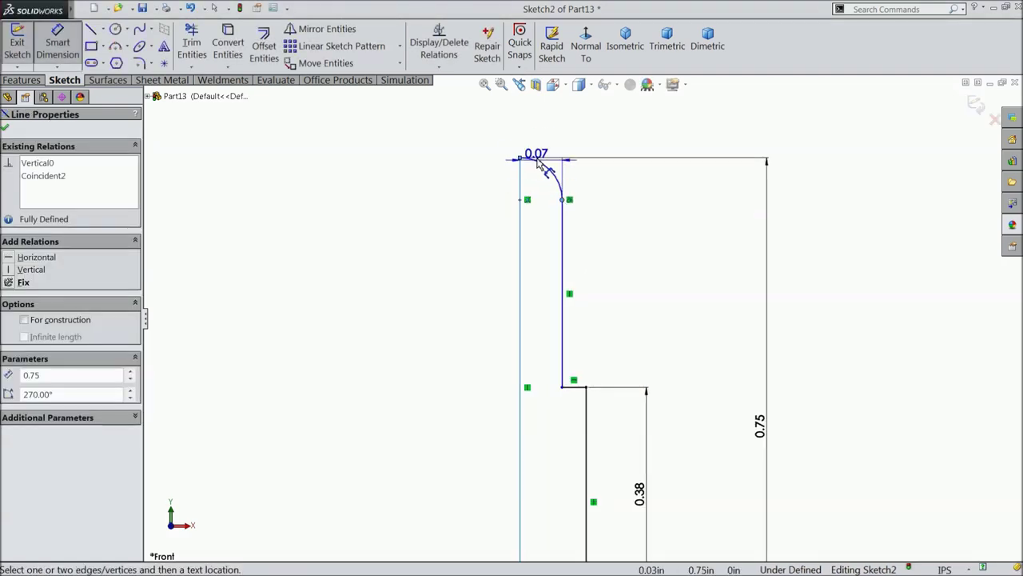
click(547, 136)
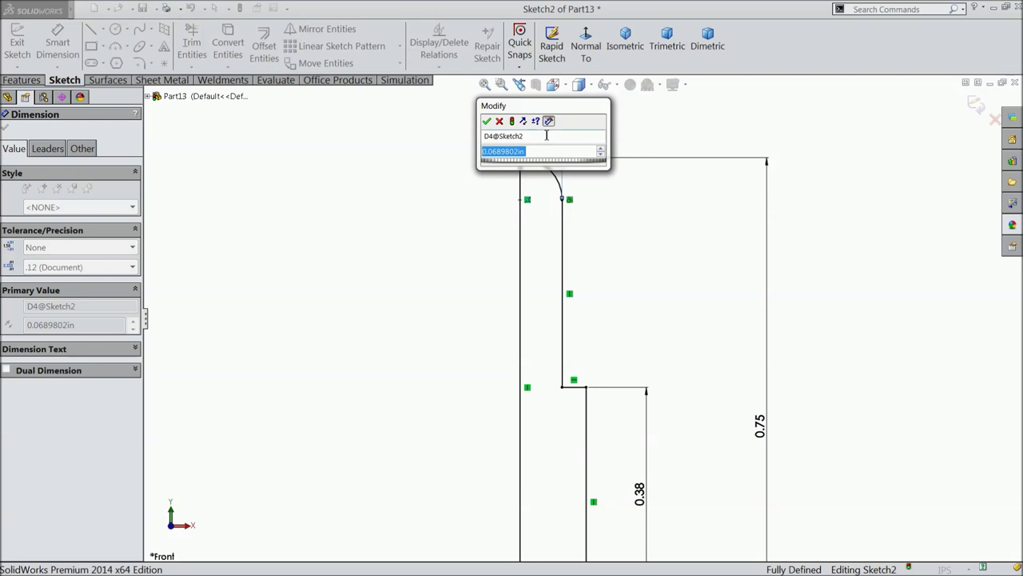
text(0.142/2)
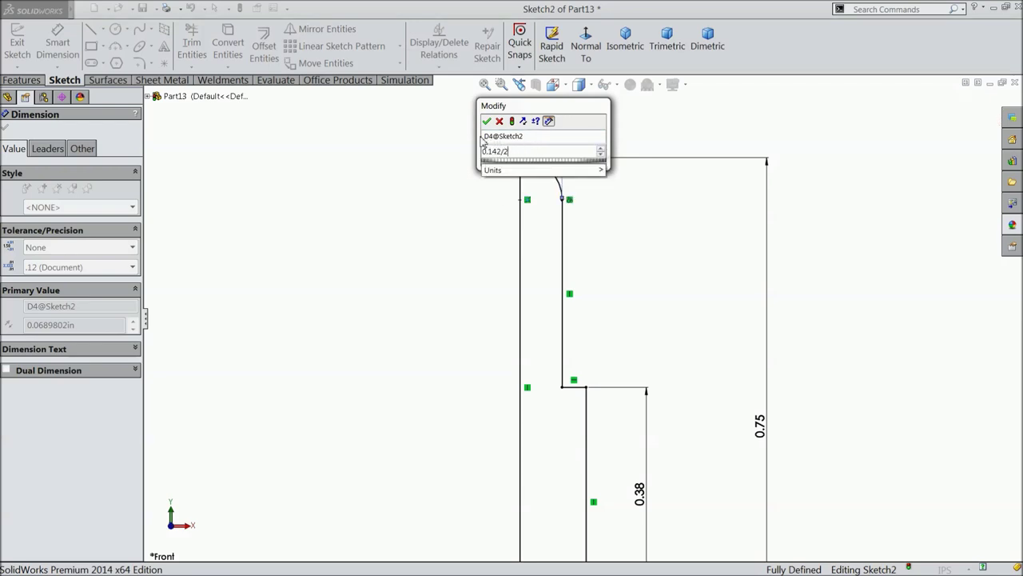
click(487, 122)
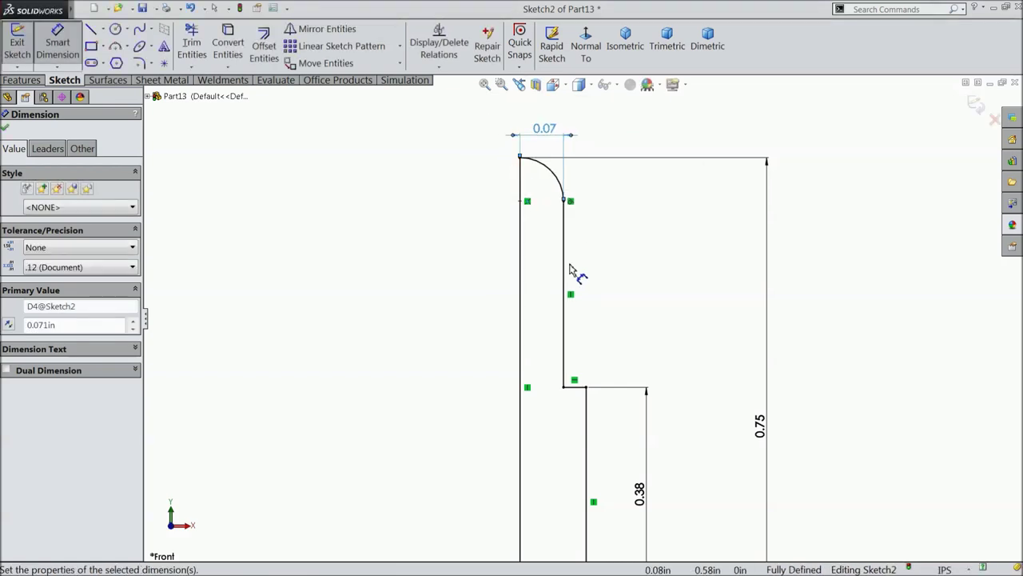
scroll(574, 274, up, 2)
scroll(595, 416, down, 2)
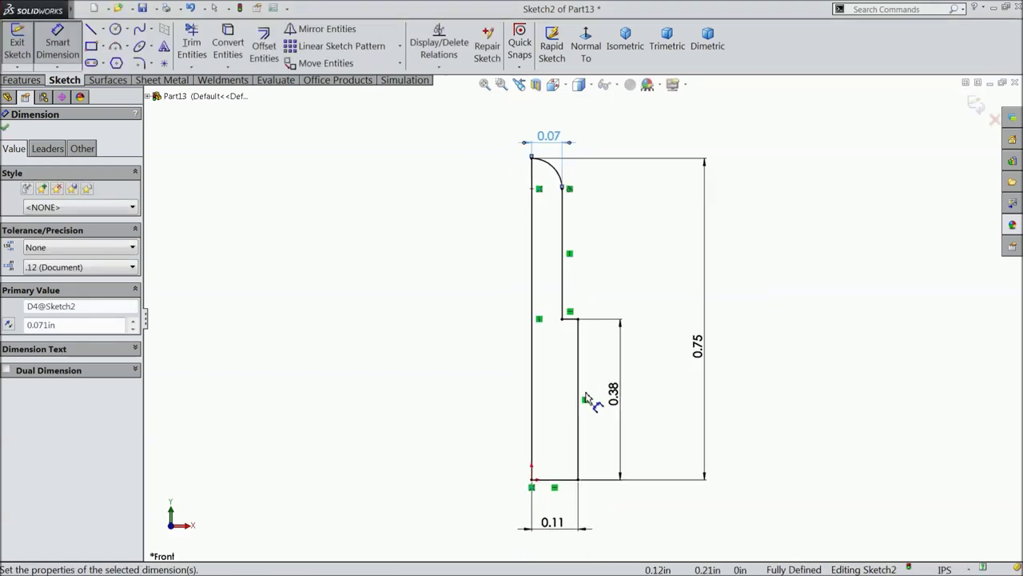
- Revolve the sketch 360° about the left edge line into a solid stepped pin
click(5, 130)
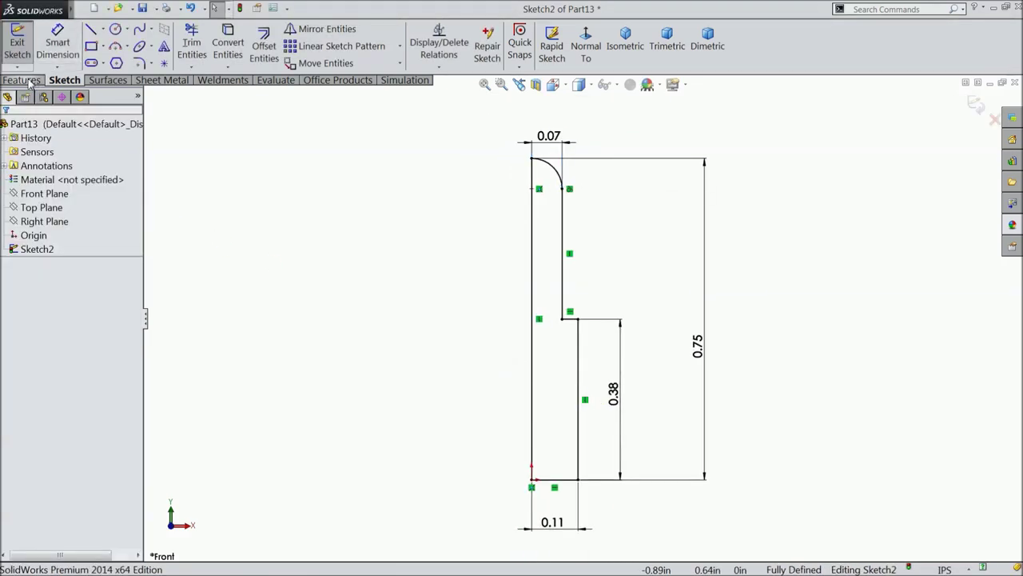
click(31, 80)
click(70, 46)
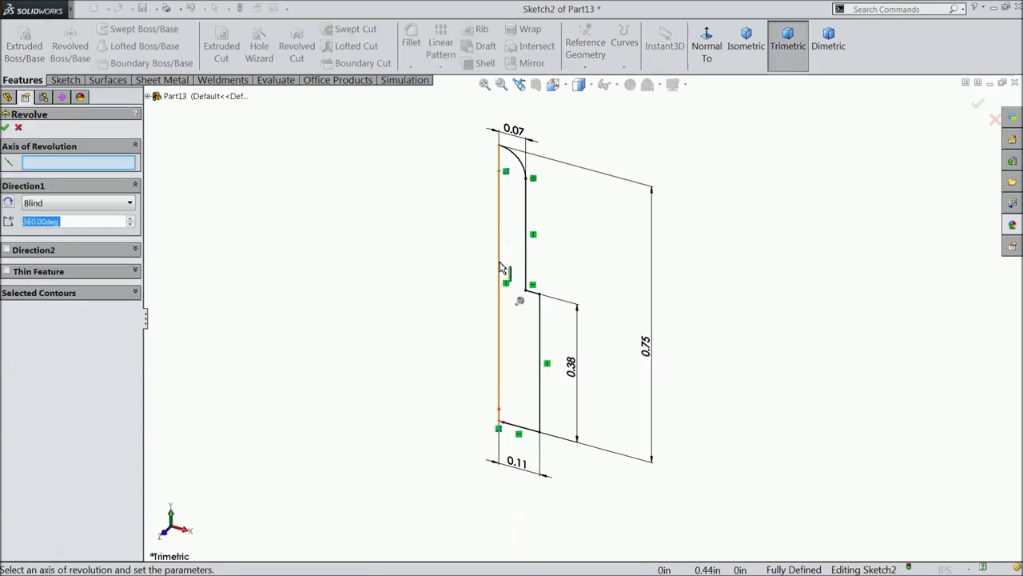
click(499, 264)
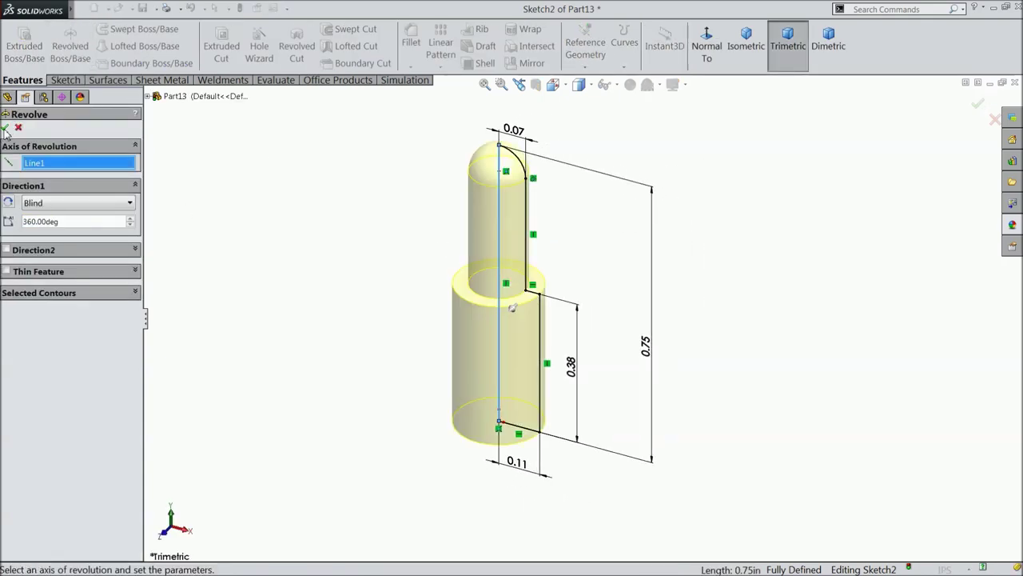
click(5, 128)
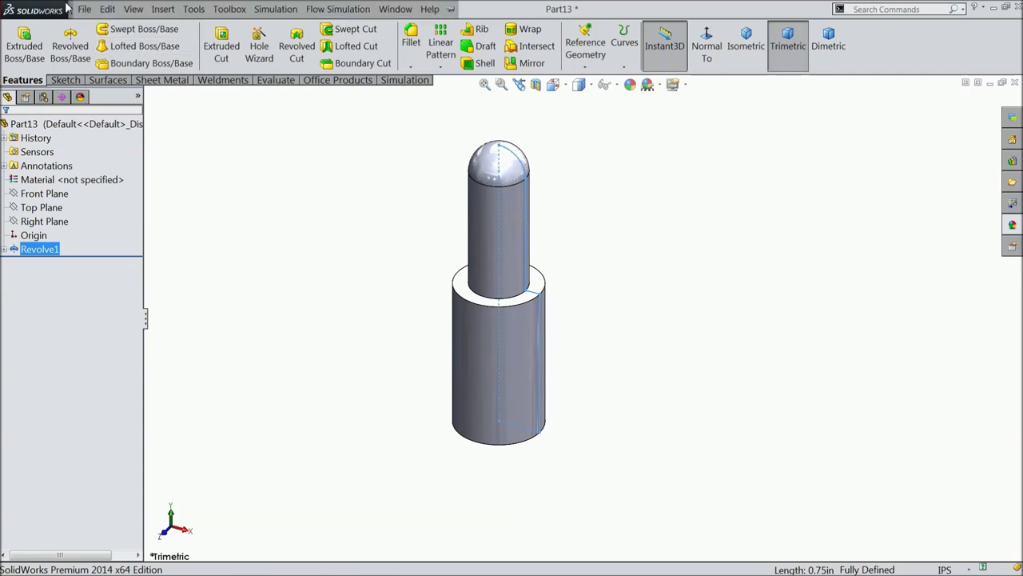
click(84, 9)
- Add a #12-24 cosmetic thread on the lower cylinder's top edge
click(84, 9)
click(163, 9)
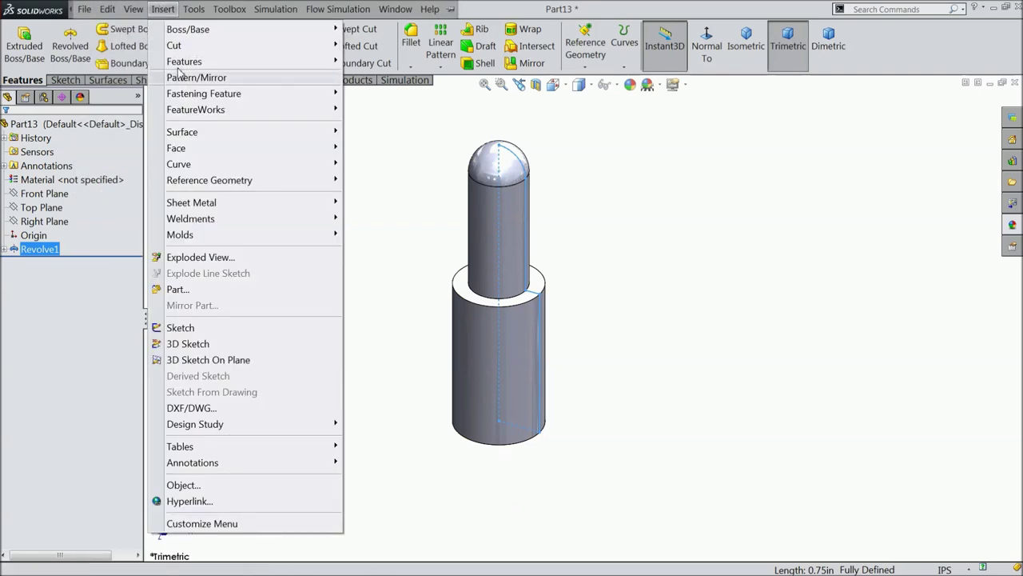
mouse_move(276, 462)
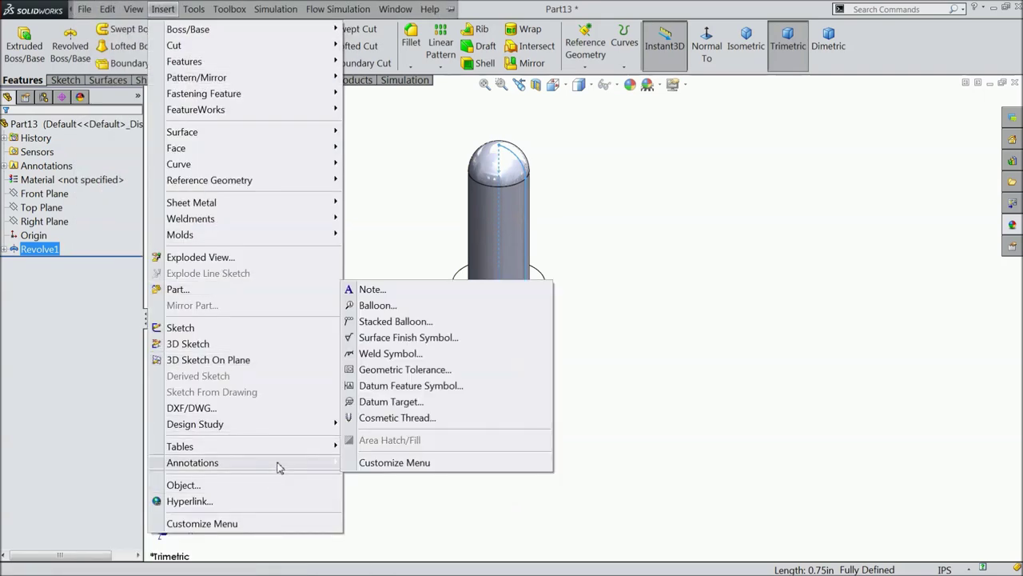
click(397, 417)
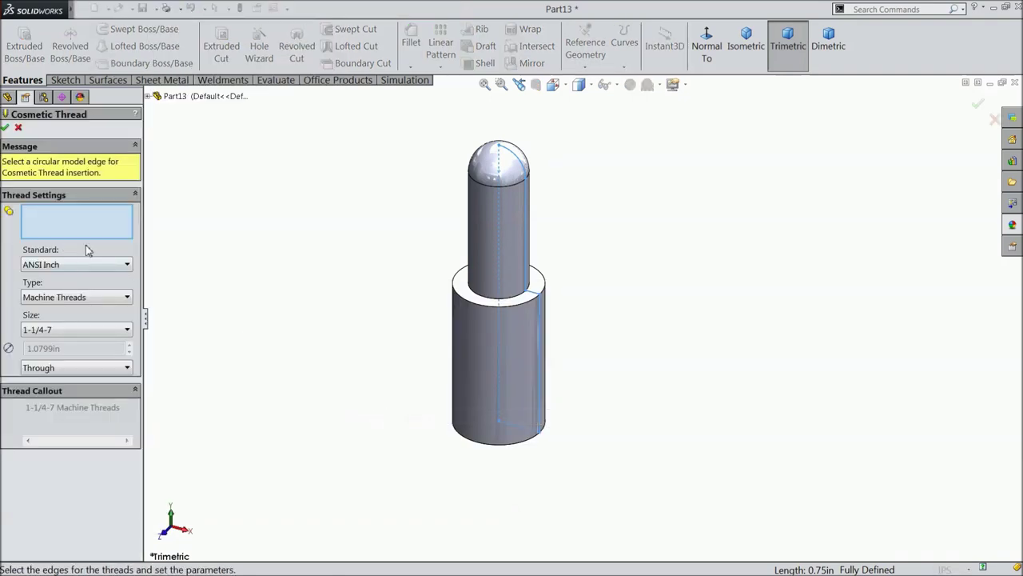
click(508, 307)
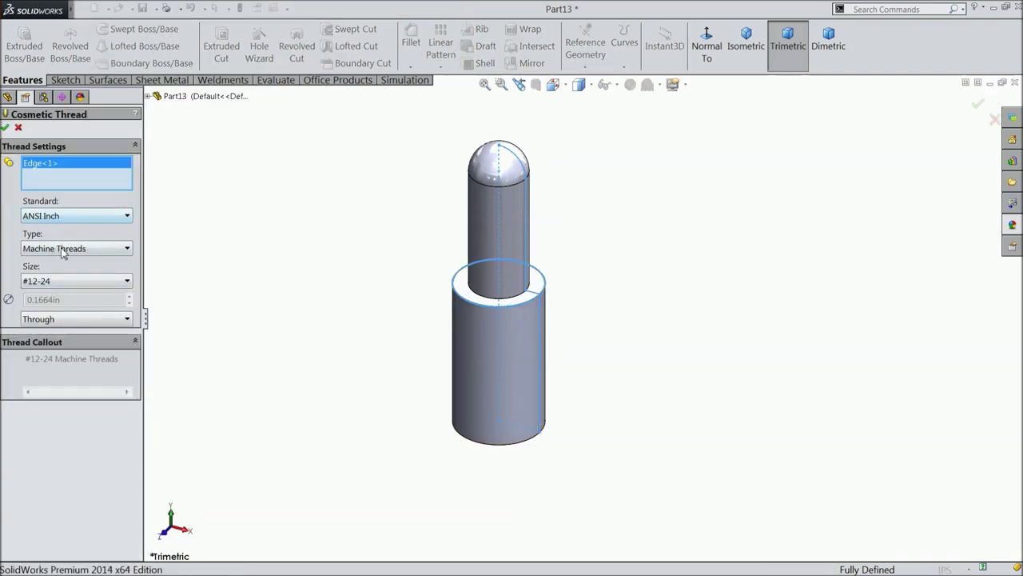
click(48, 285)
click(47, 286)
click(5, 127)
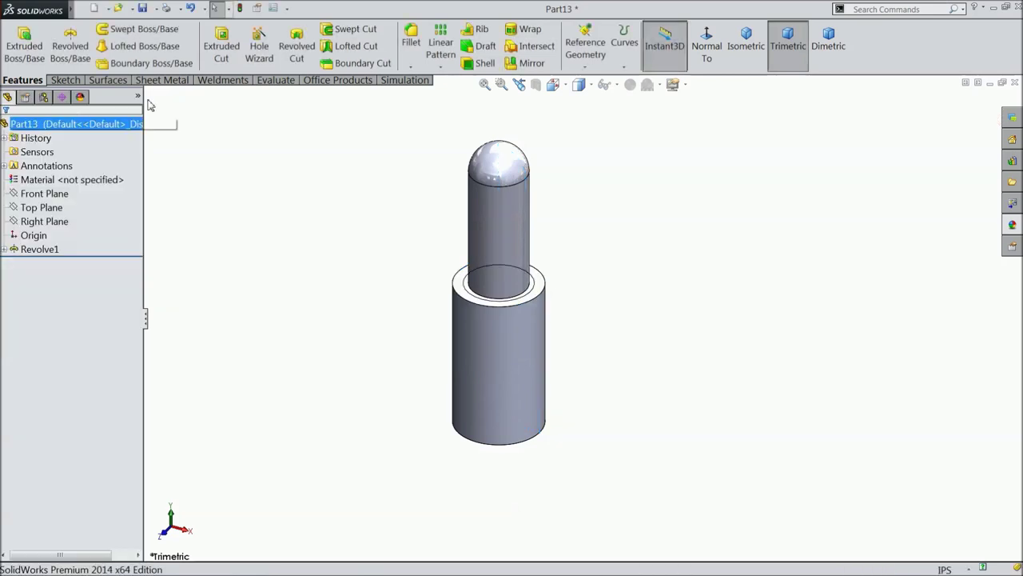
- Enable Shaded cosmetic threads under Document Properties > Detailing
click(273, 9)
click(543, 128)
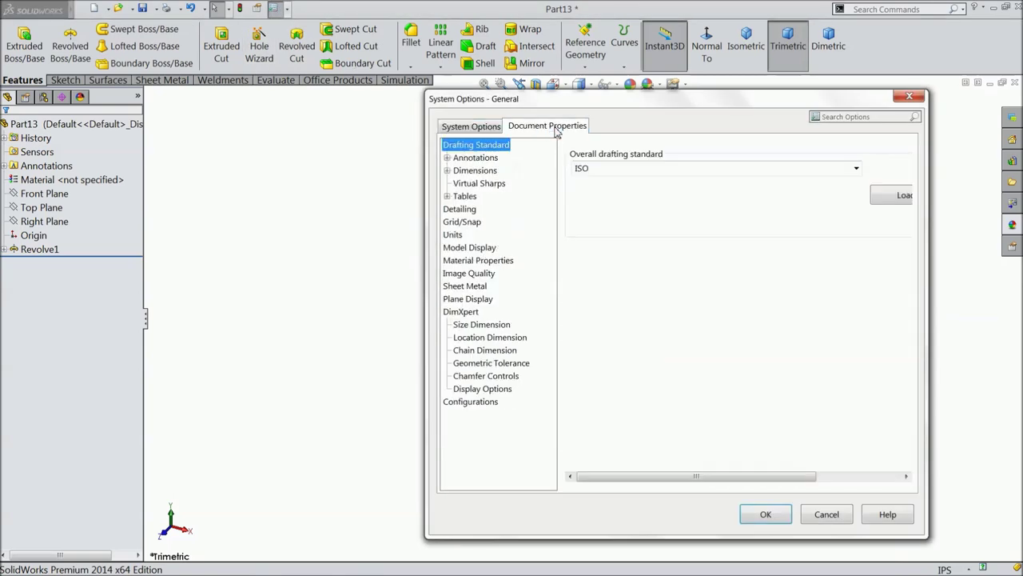
click(470, 211)
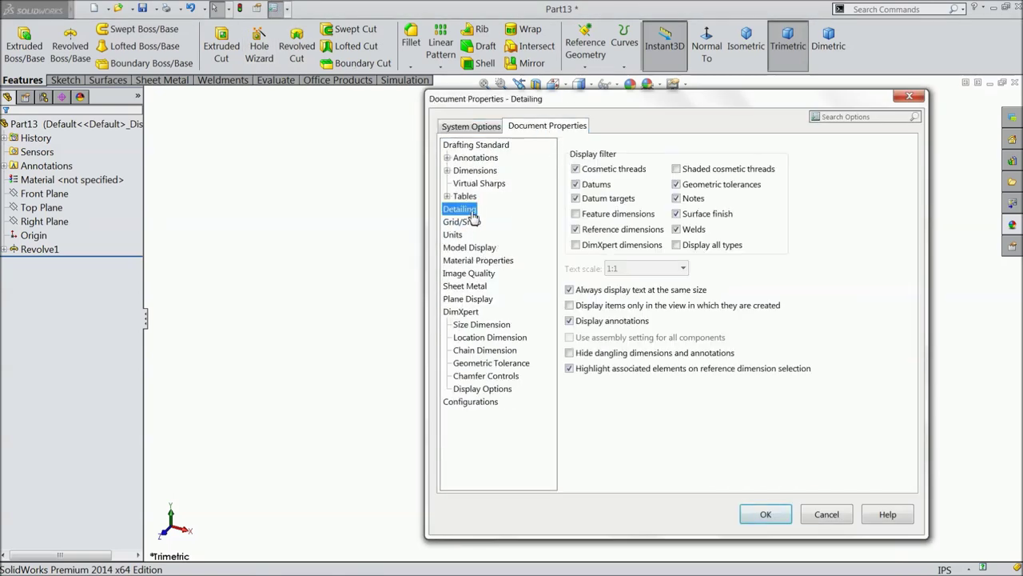
click(689, 173)
- Apply the shaded-thread setting and orbit the model to inspect the thread
click(763, 514)
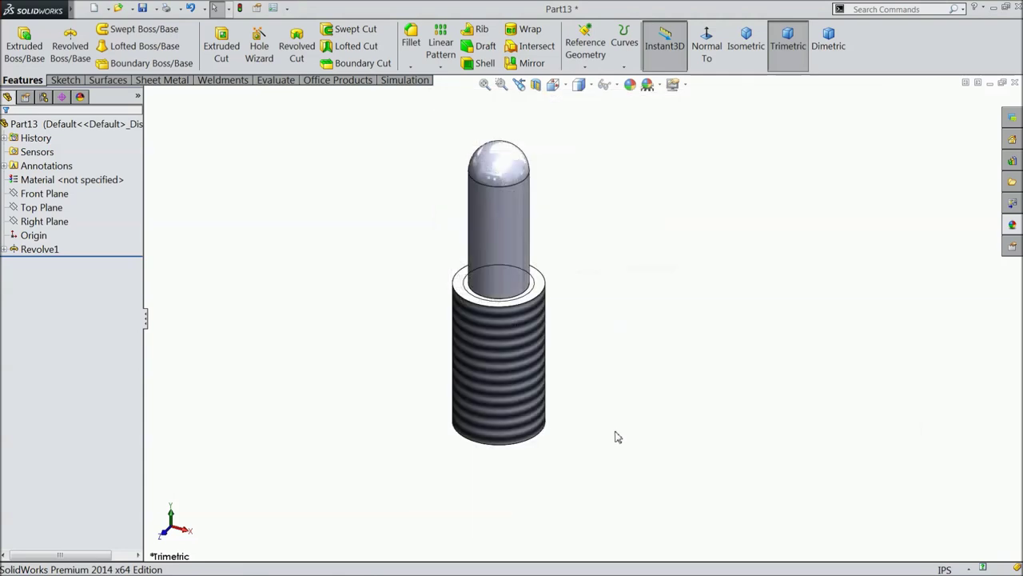
middle_drag(553, 391, 504, 358)
scroll(520, 424, down, 3)
scroll(512, 392, up, 3)
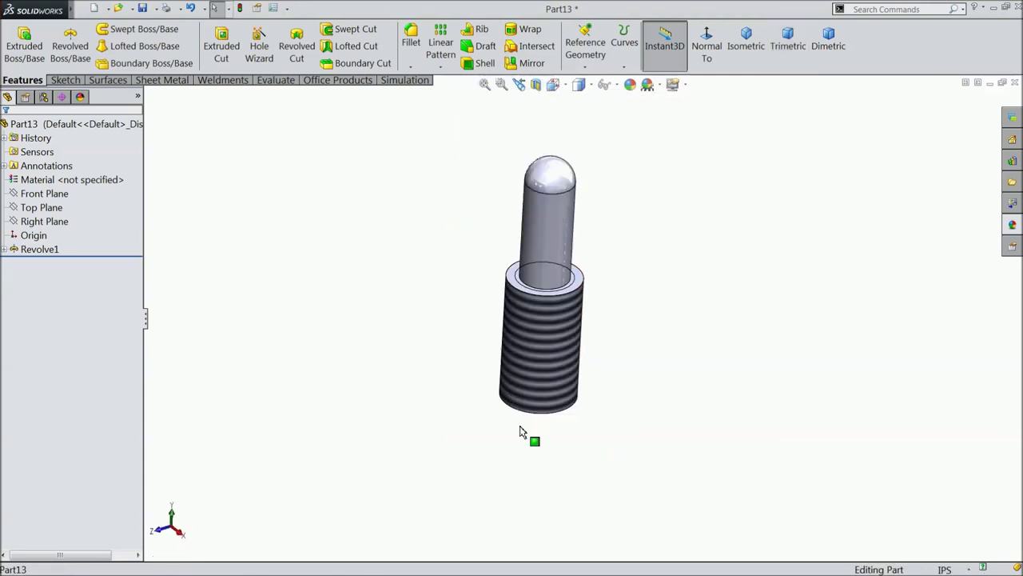
middle_drag(520, 429, 523, 192)
- Start a new sketch on the Front Plane, viewed Normal To and zoomed in
click(44, 195)
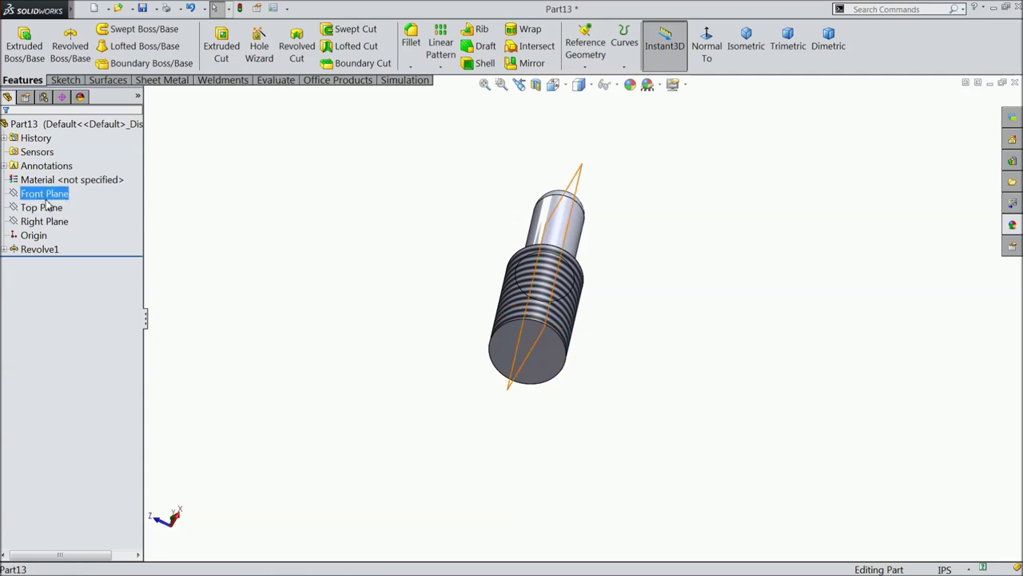
click(52, 180)
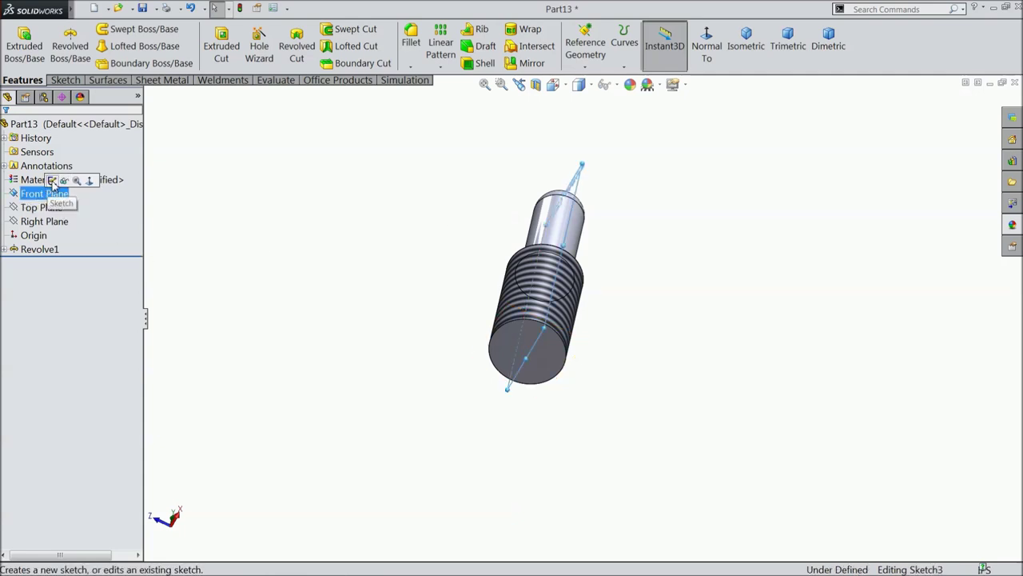
click(717, 60)
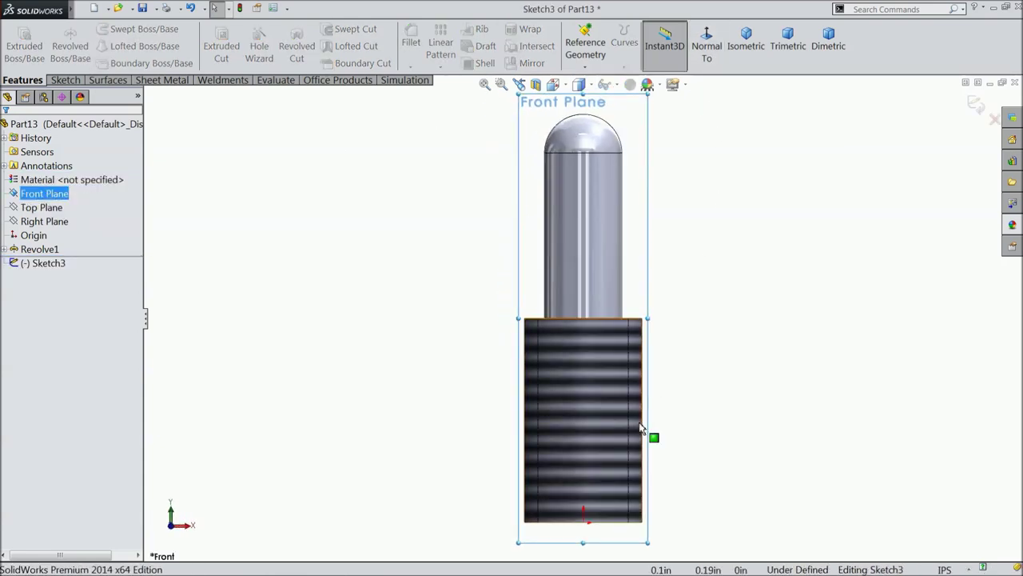
scroll(588, 416, down, 5)
scroll(572, 383, down, 2)
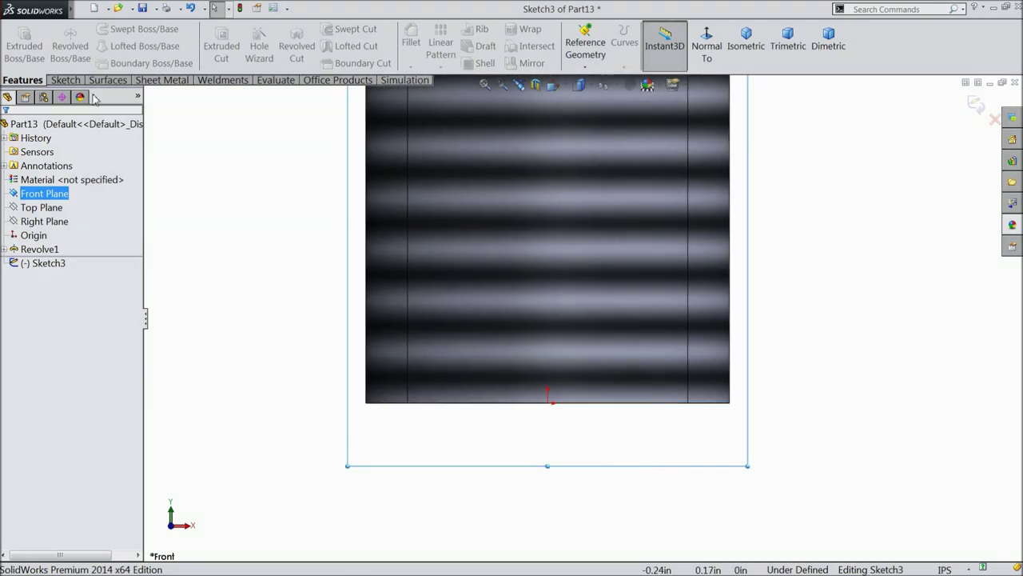
click(65, 80)
- Draw a corner rectangle from the part's bottom edge up over the threads
click(92, 46)
scroll(551, 340, down, 2)
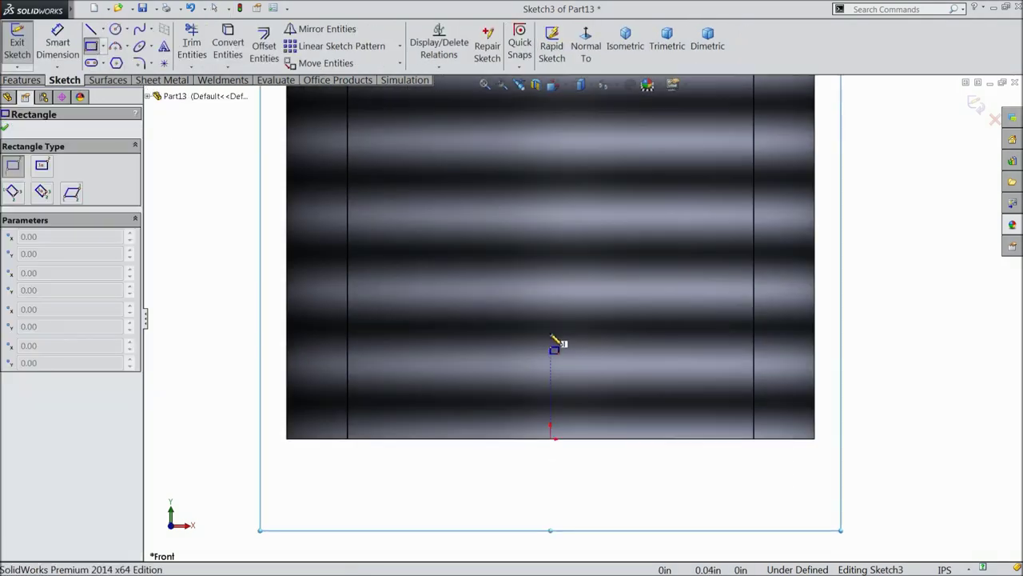
click(505, 438)
click(670, 279)
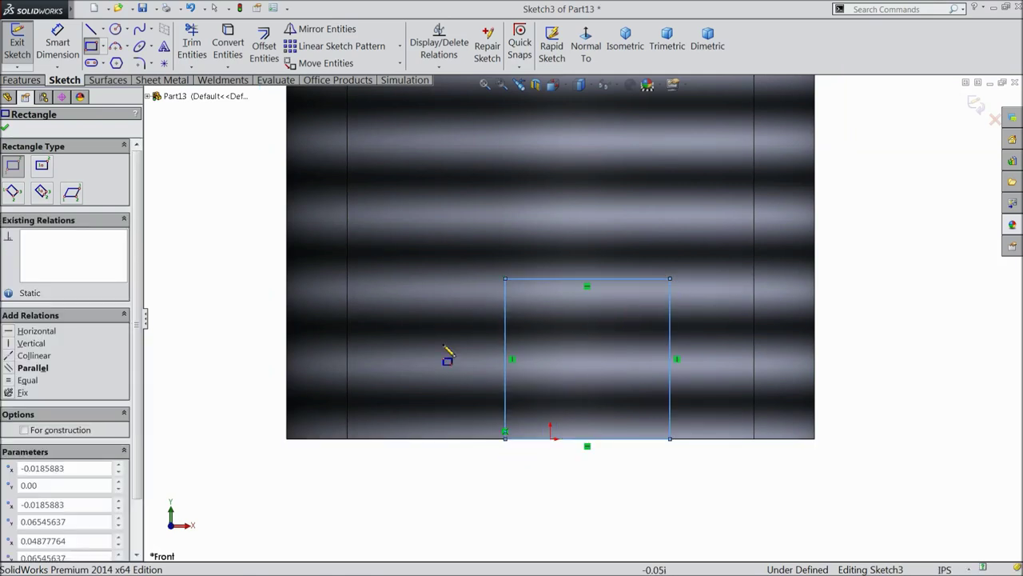
click(5, 129)
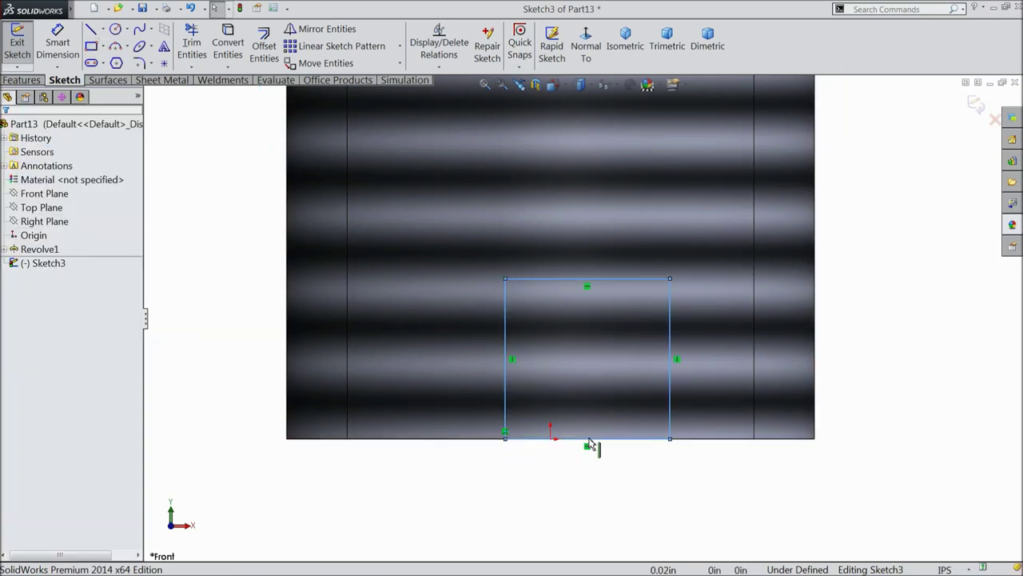
- Centre the rectangle's bottom edge on the origin with a Midpoint relation
click(551, 439)
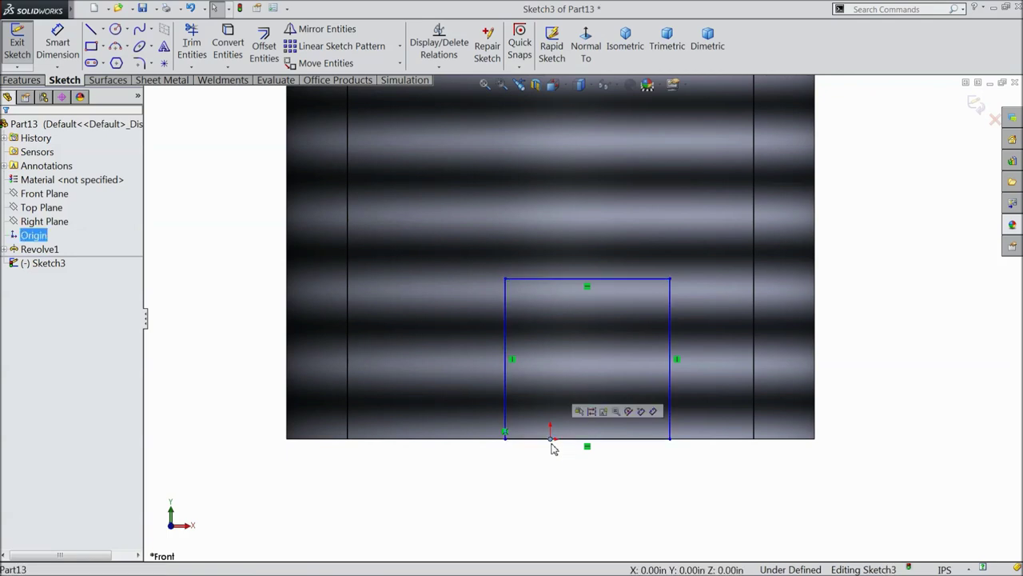
ctrl+click(612, 446)
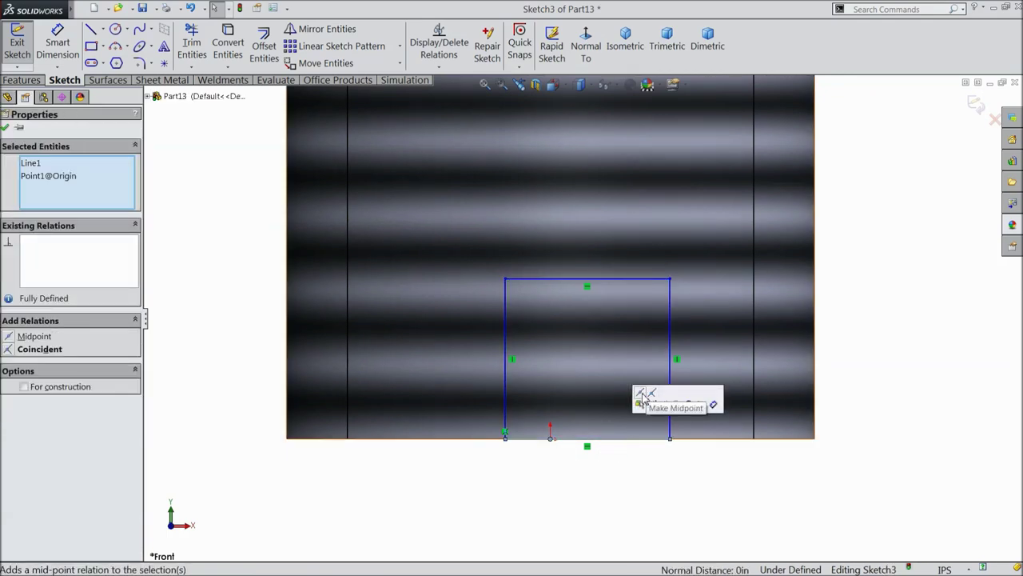
click(649, 403)
click(58, 44)
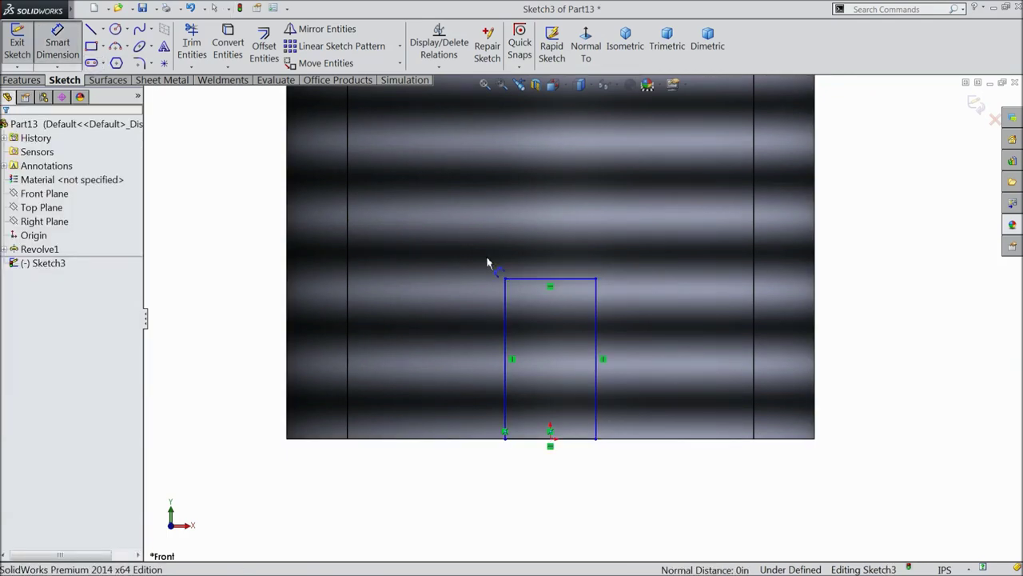
- Dimension the slot rectangle 0.031 in tall and 0.046 in wide
click(596, 360)
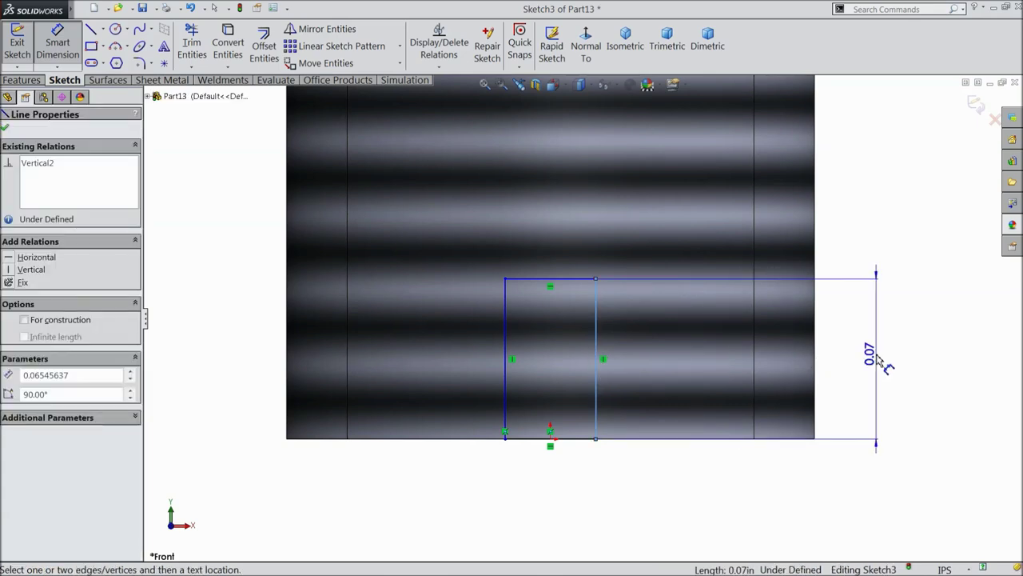
click(878, 354)
text(0.031)
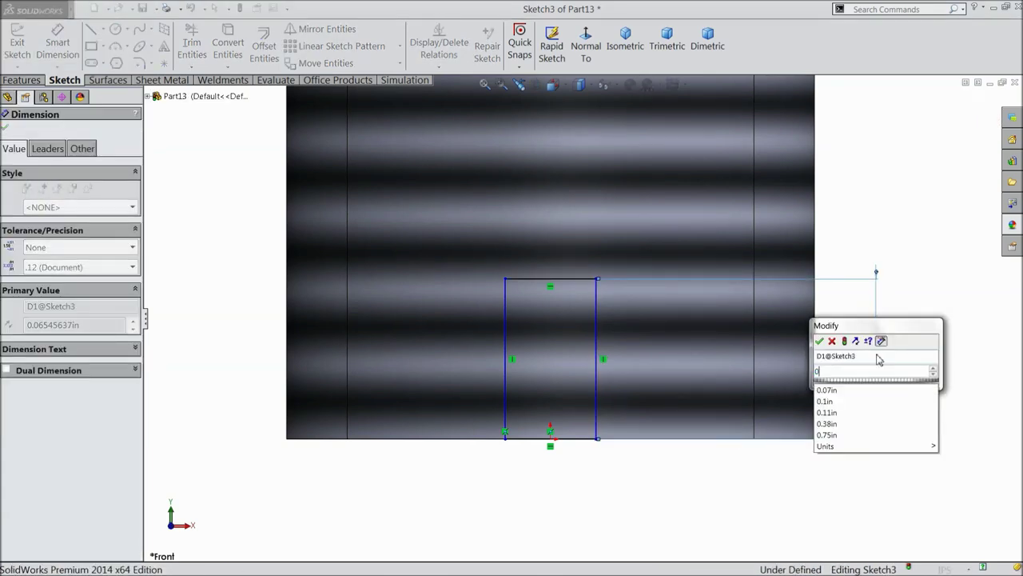
click(821, 342)
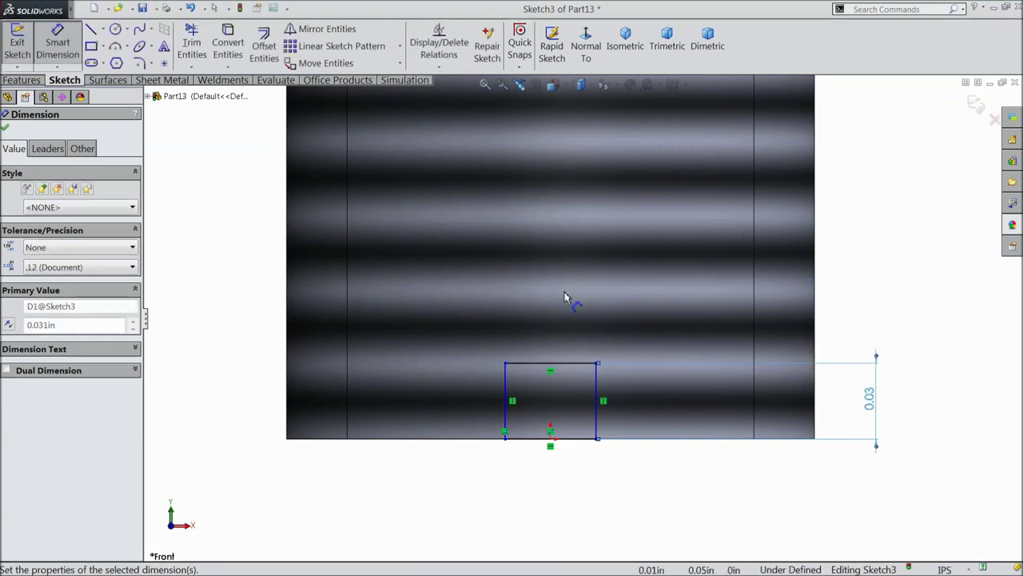
click(550, 365)
click(557, 492)
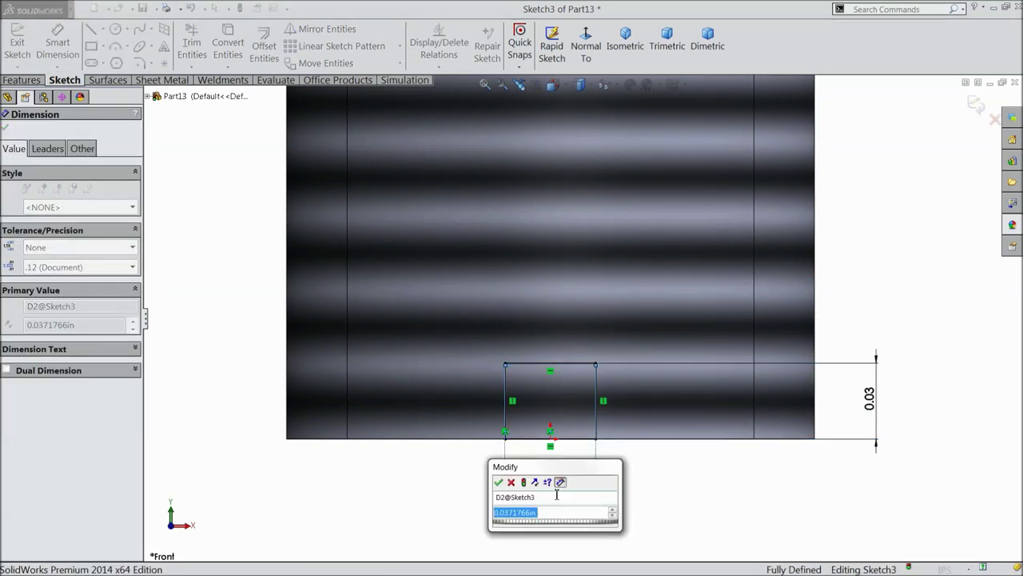
text(0.0)
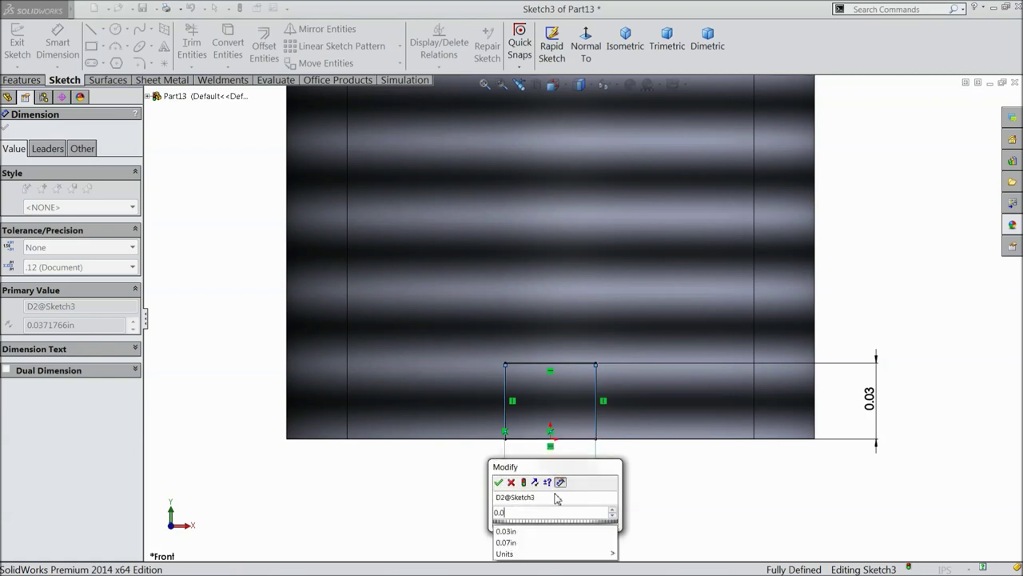
text(46)
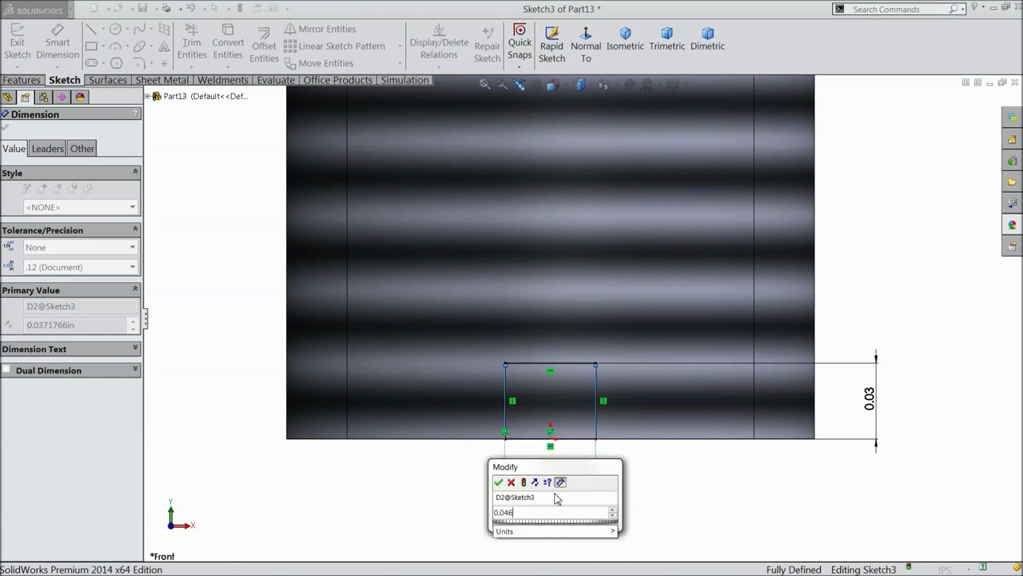
click(498, 482)
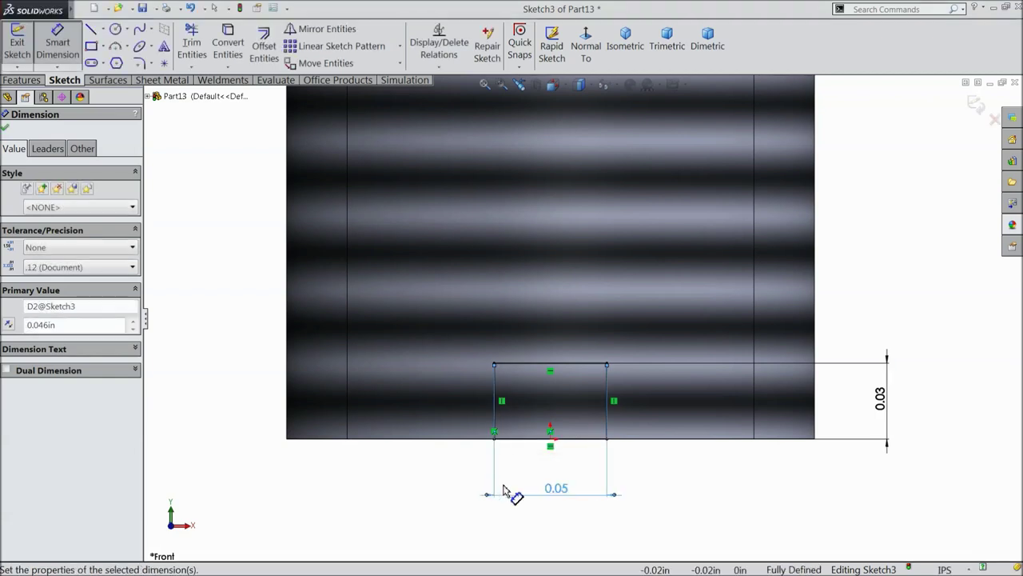
click(7, 130)
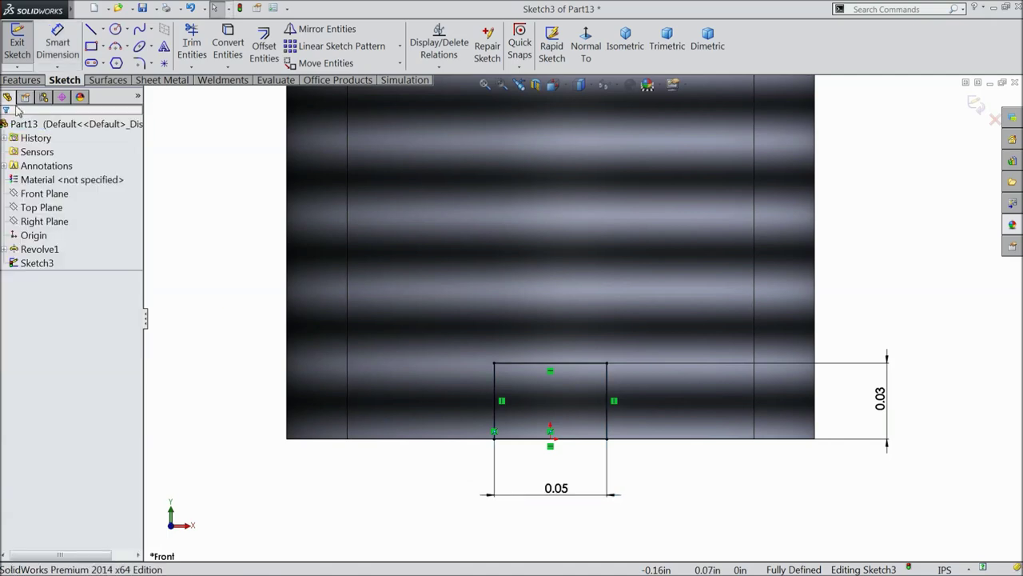
click(23, 81)
- Extrude-cut the rectangle Through All – Both to notch the slot across the threaded end
click(222, 48)
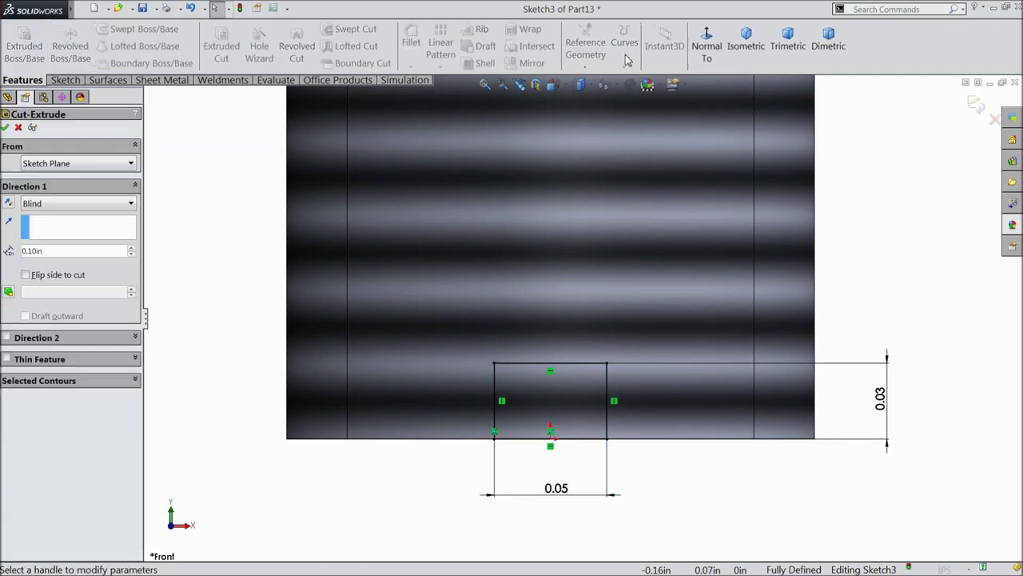
click(734, 58)
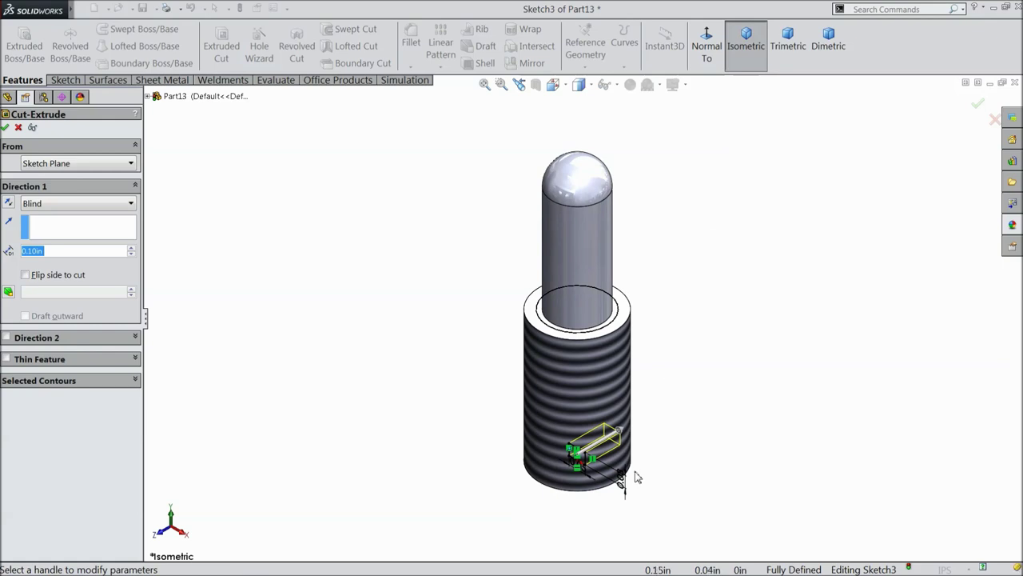
scroll(608, 463, down, 3)
scroll(590, 452, down, 2)
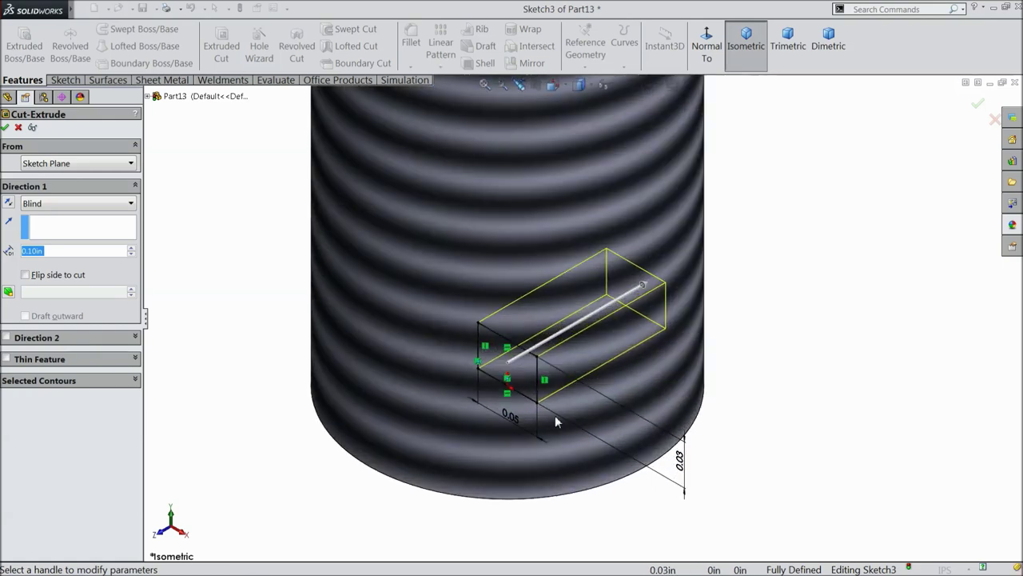
click(44, 206)
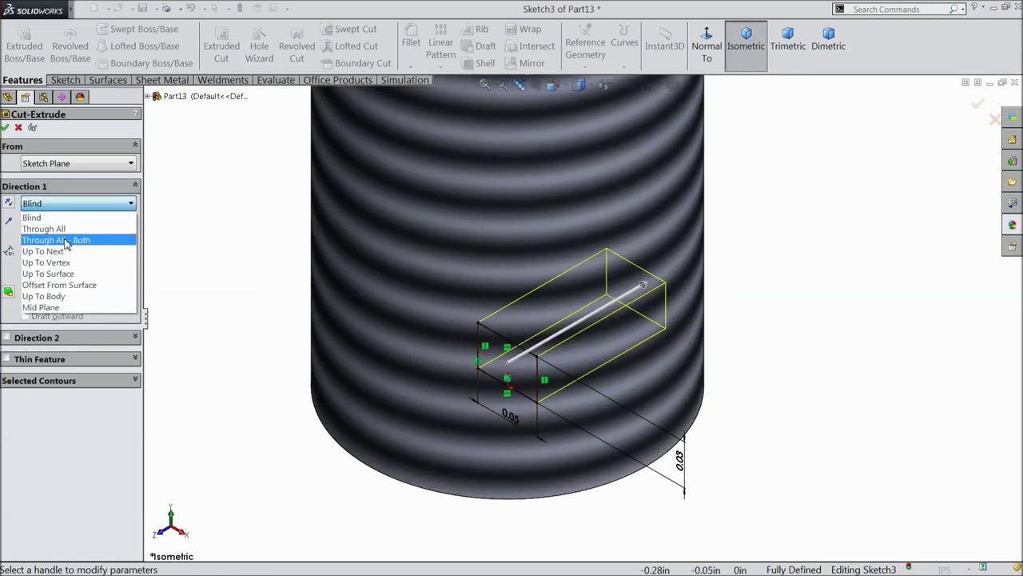
click(65, 240)
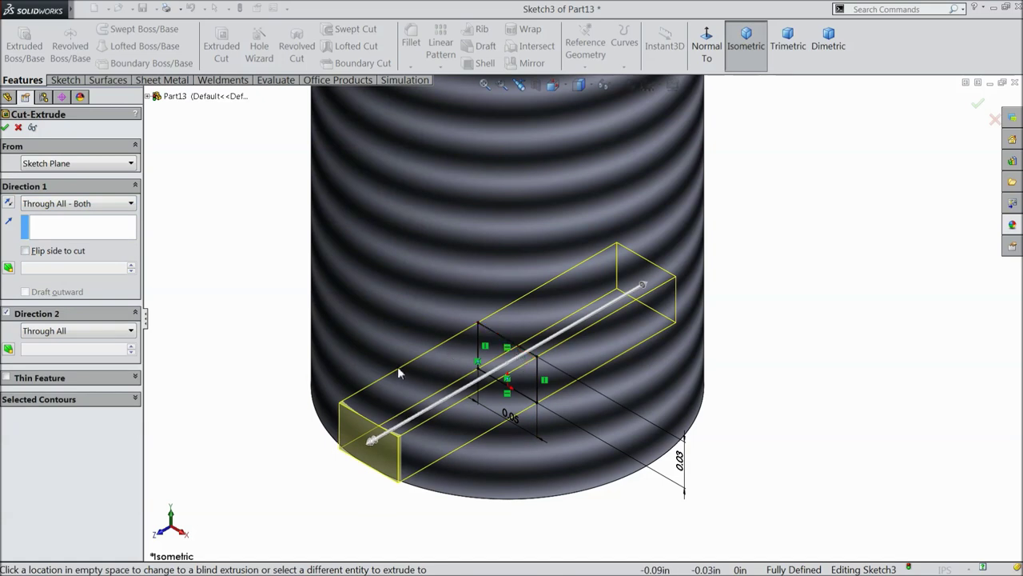
click(5, 127)
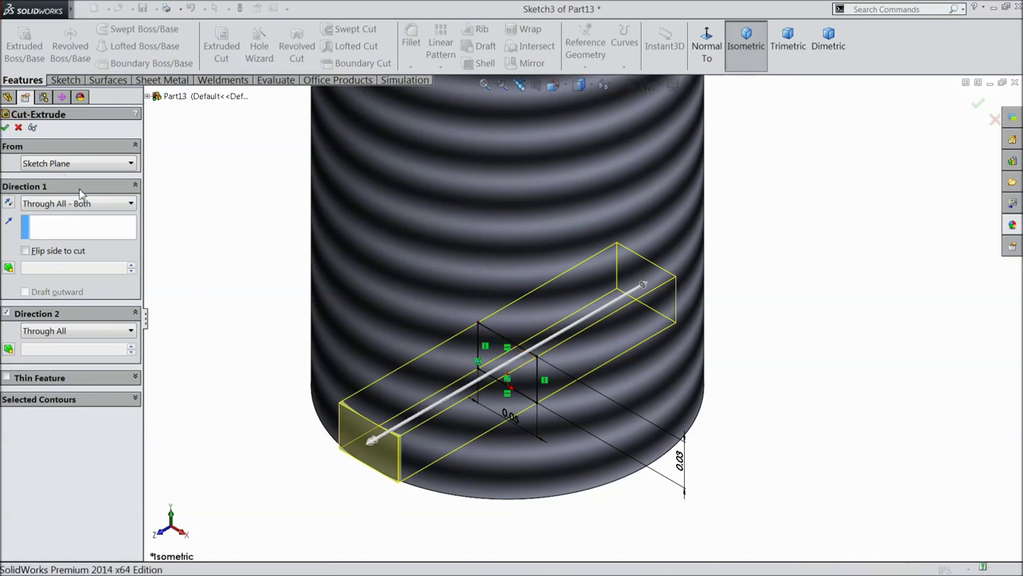
click(274, 370)
- Zoom to fit and orbit the screw to view its slotted end and side
key(f)
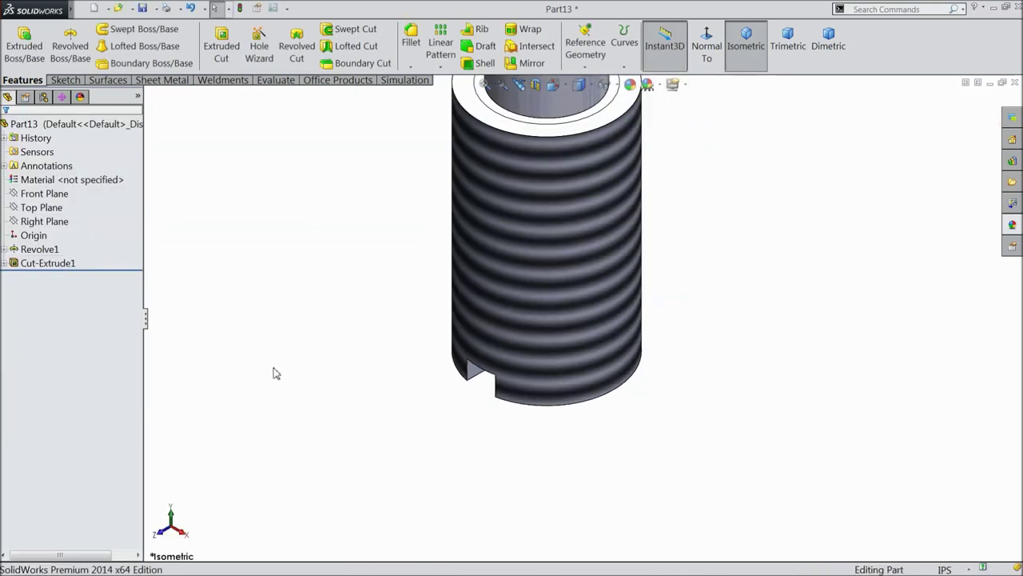
middle_drag(388, 375, 427, 220)
middle_drag(613, 303, 812, 298)
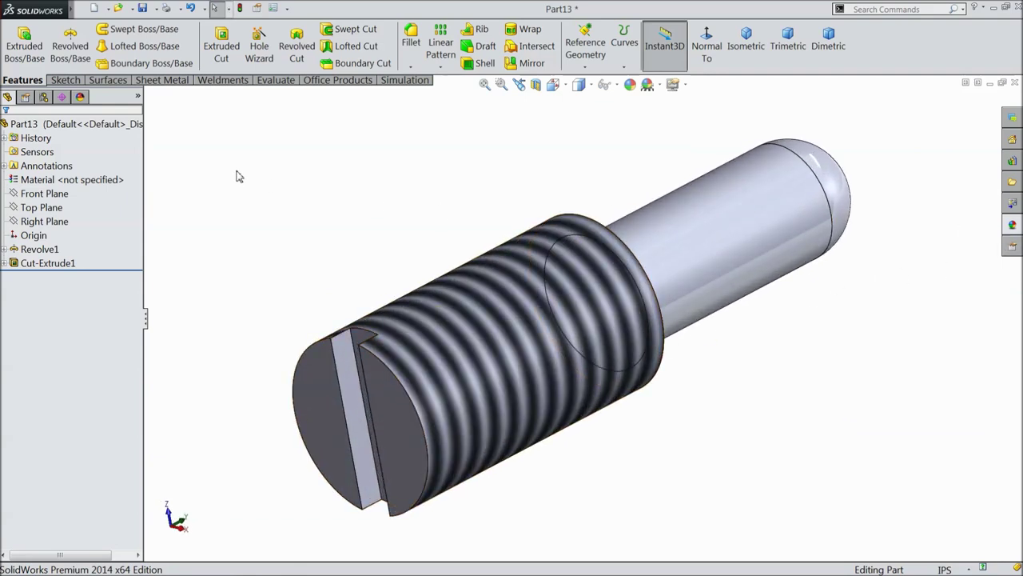
- Apply the satin finish stainless steel appearance and begin saving the part
click(1013, 226)
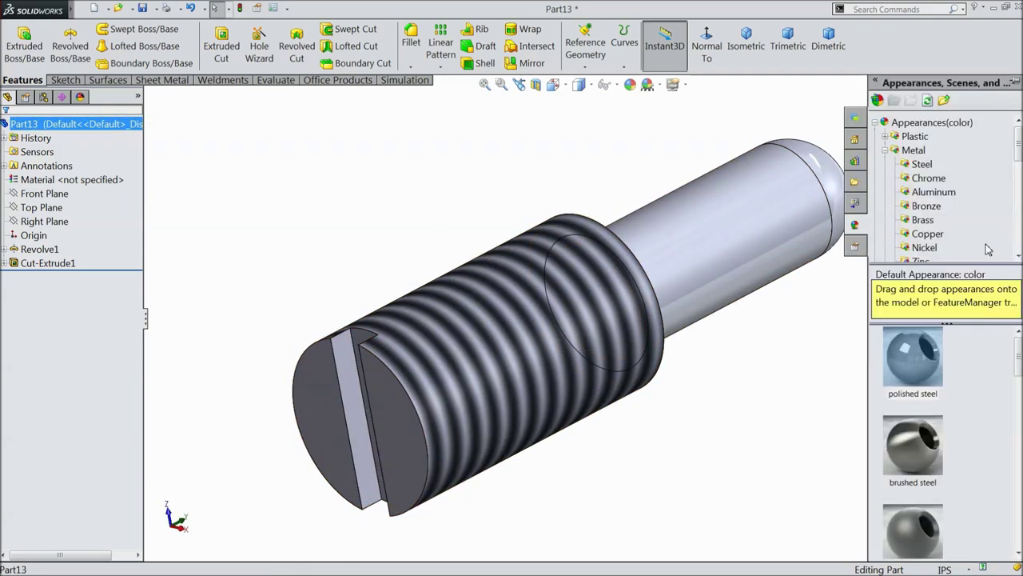
scroll(931, 422, down, 1)
double_click(896, 408)
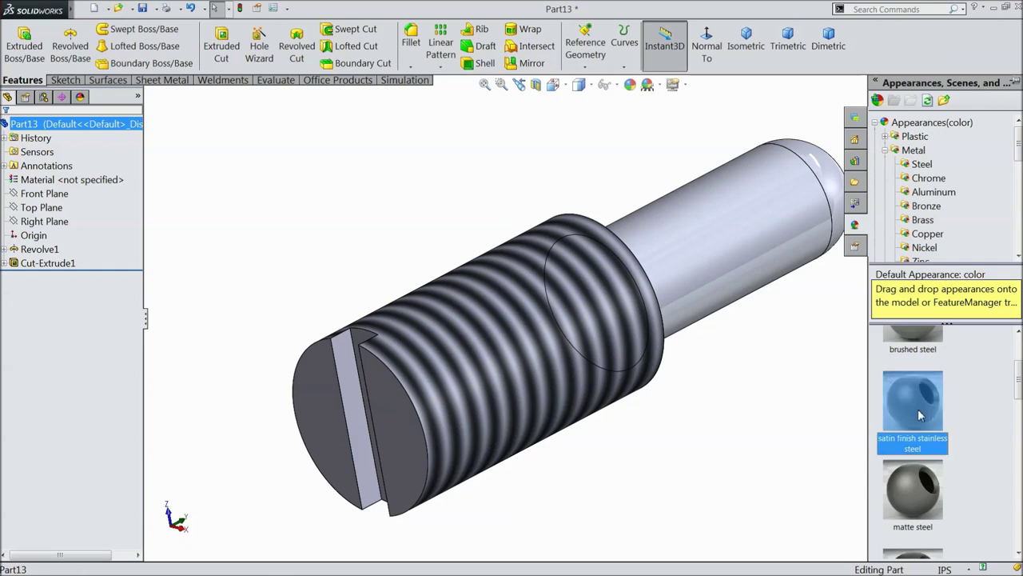
middle_drag(804, 388, 736, 312)
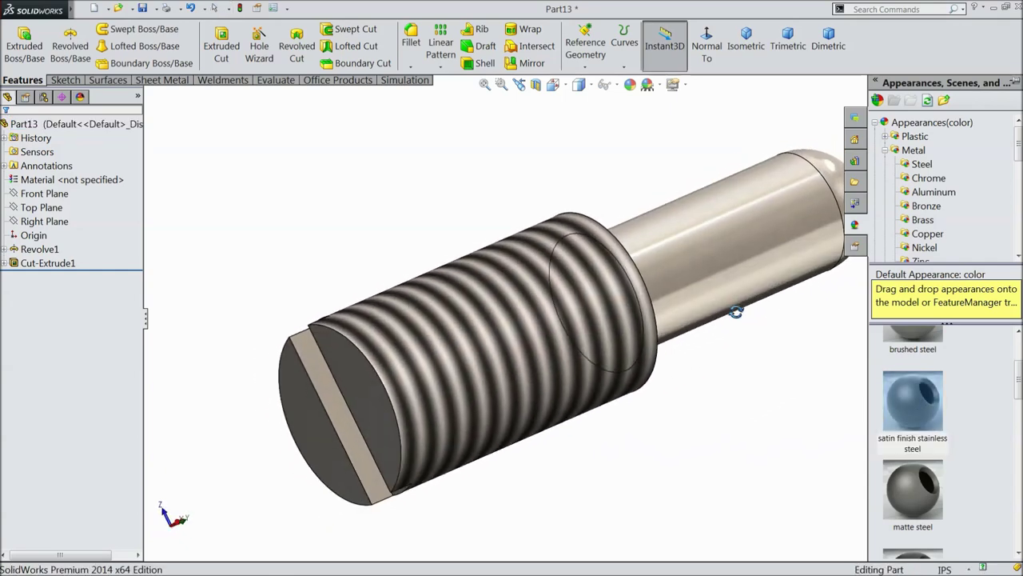
click(142, 8)
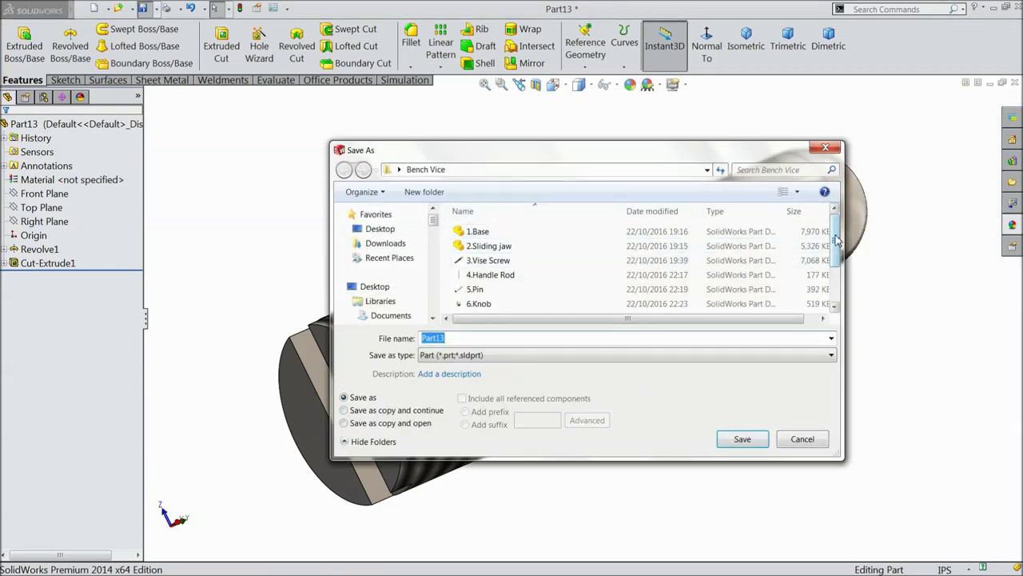
- Name the part file '11.set screw' in the Bench Vice folder's Save As dialog
scroll(794, 319, down, 2)
text(11.set screw)
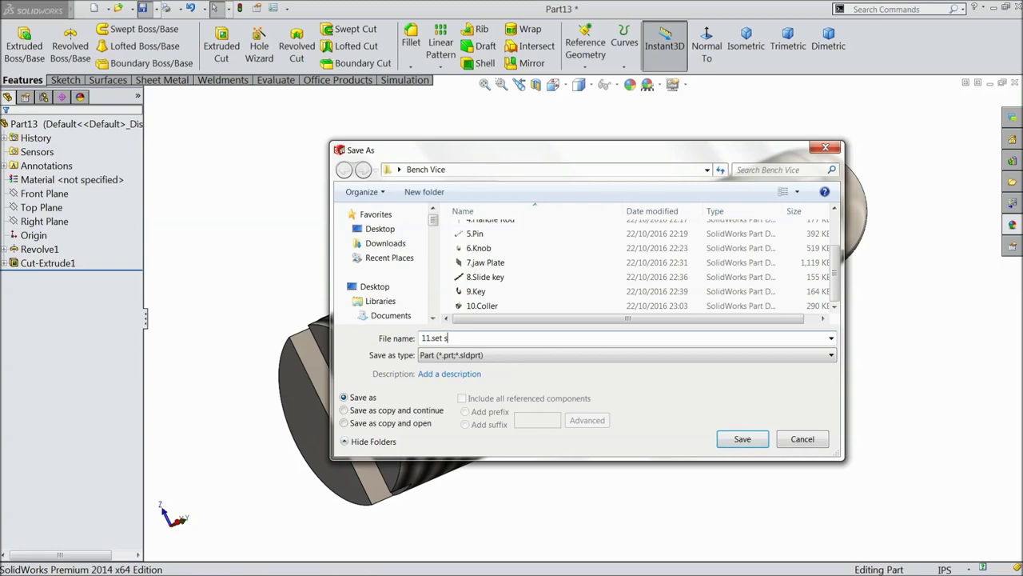